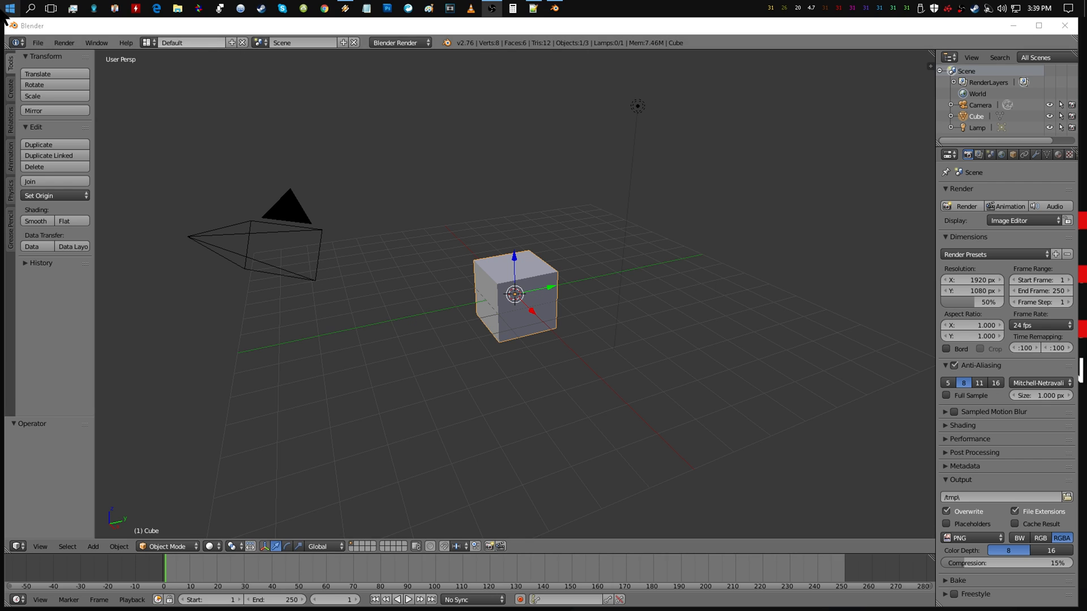
- Reset the scene and preferences by loading the factory settings
click(38, 43)
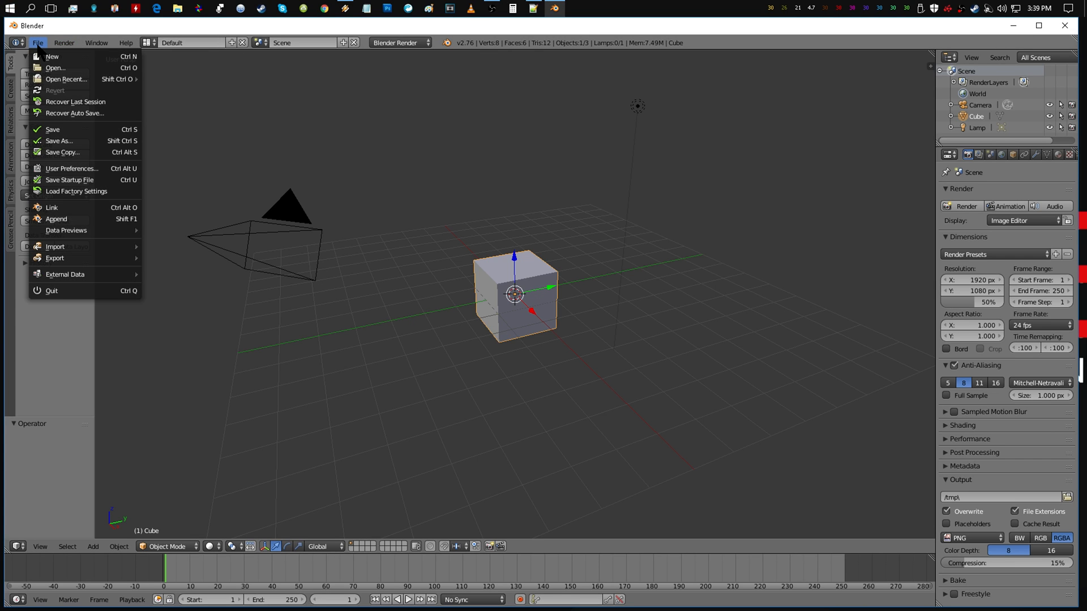
click(38, 45)
click(36, 43)
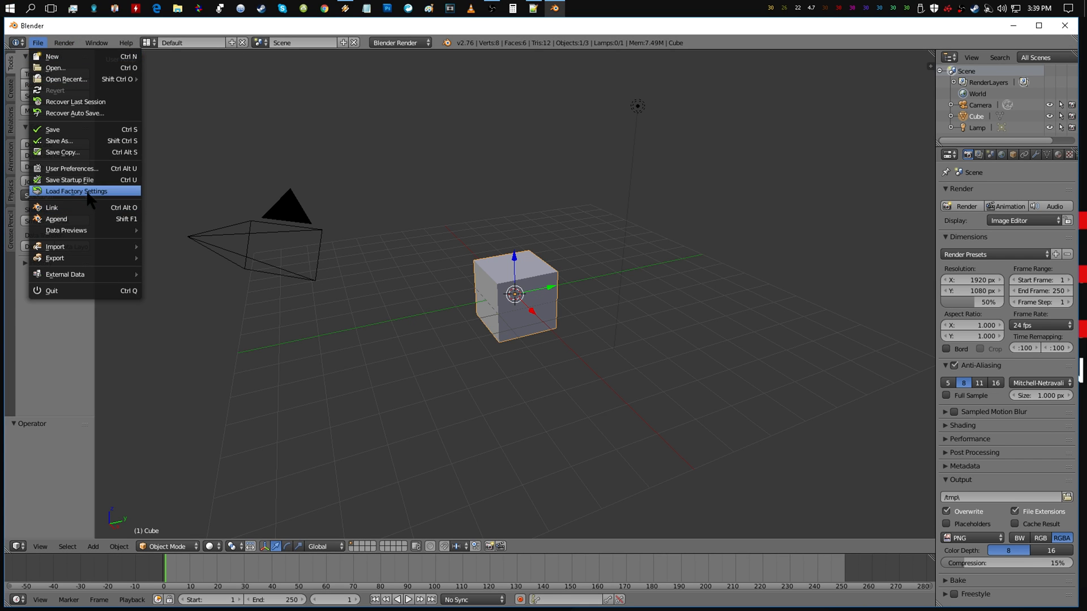
click(86, 191)
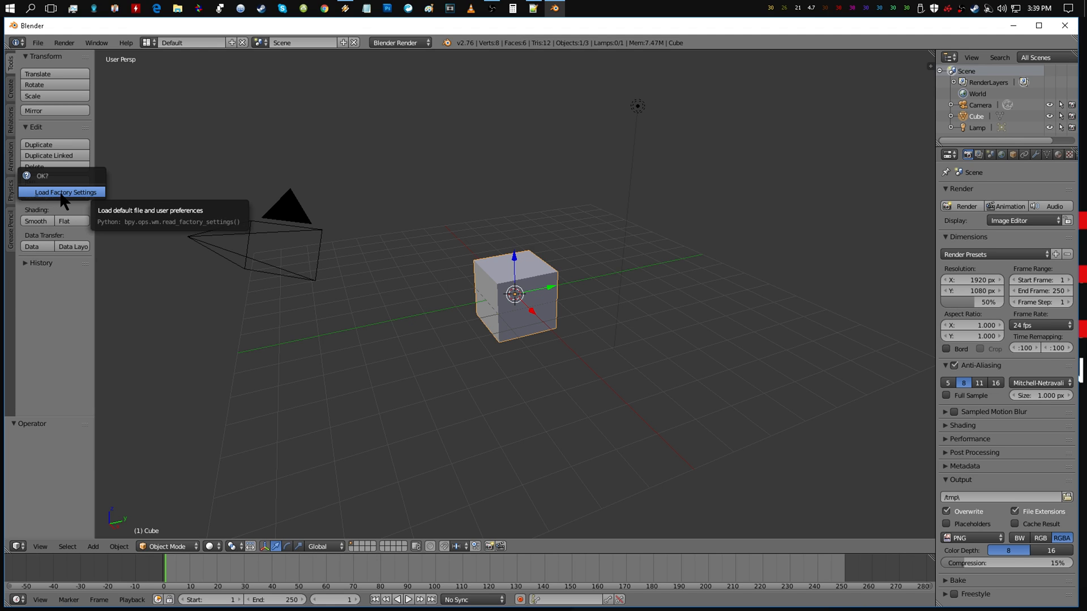
click(65, 192)
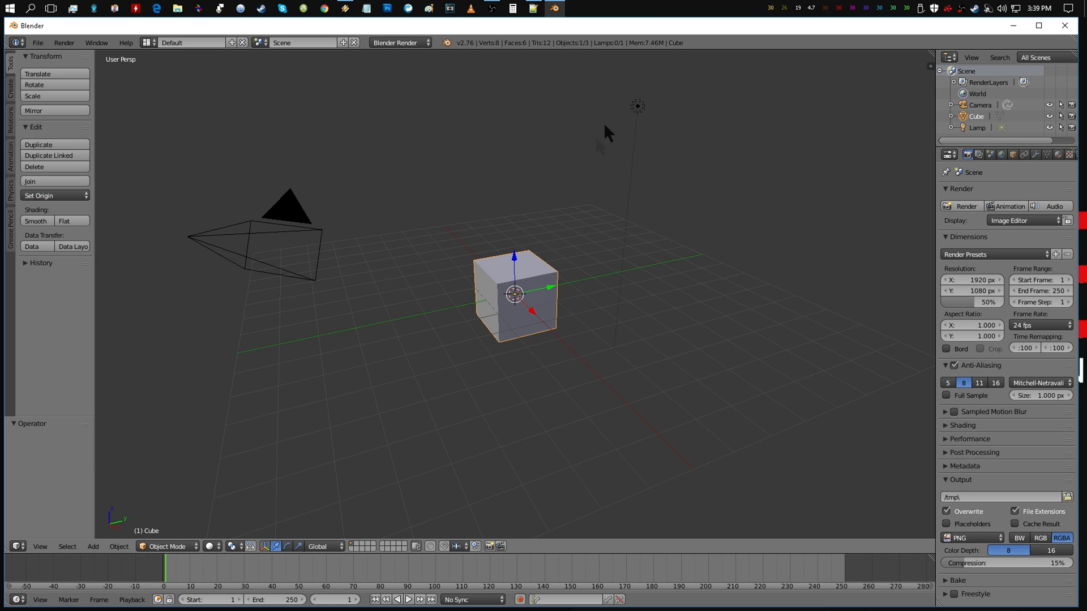
- Move the cube up about 1.07 units along the global Z axis
middle_drag(727, 236, 593, 257)
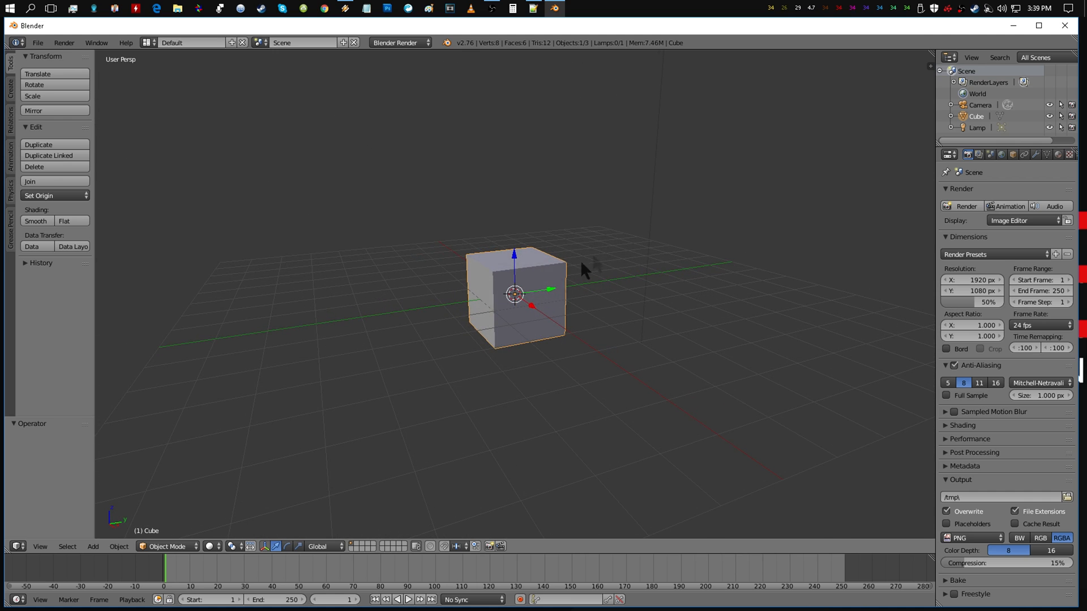
key(g)
key(z)
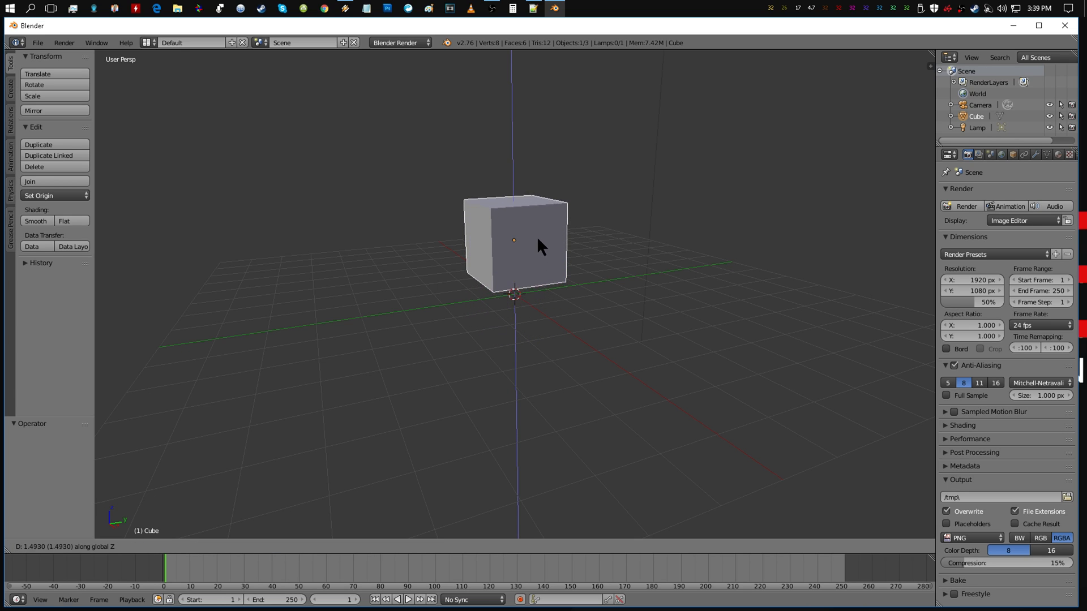
click(534, 252)
middle_drag(535, 253, 585, 275)
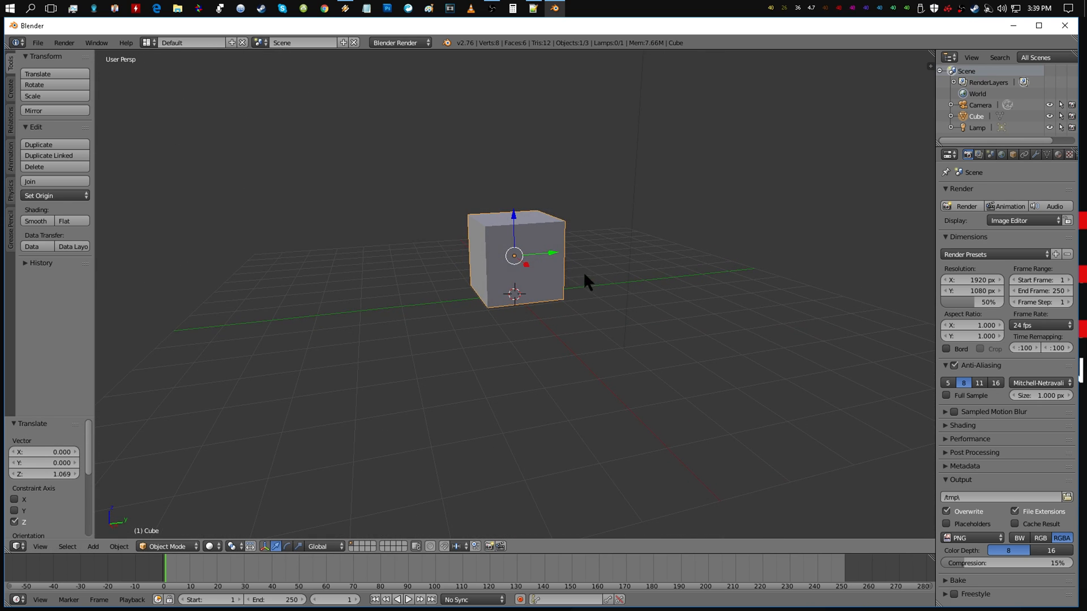
- Add a plane mesh as a floor under the cube and scale it up about 19.2 times
click(91, 547)
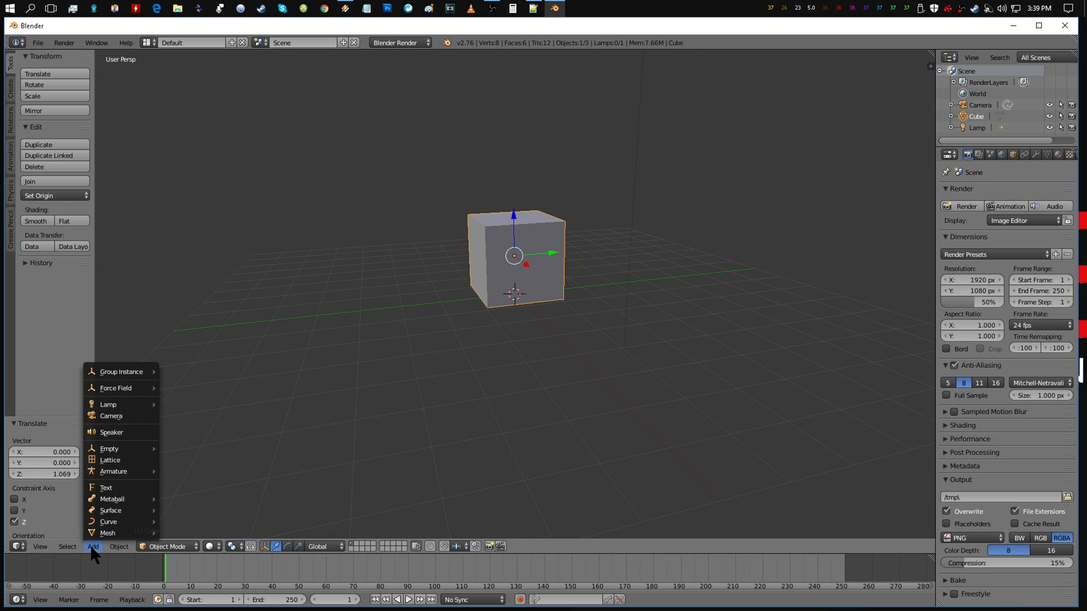
mouse_move(103, 533)
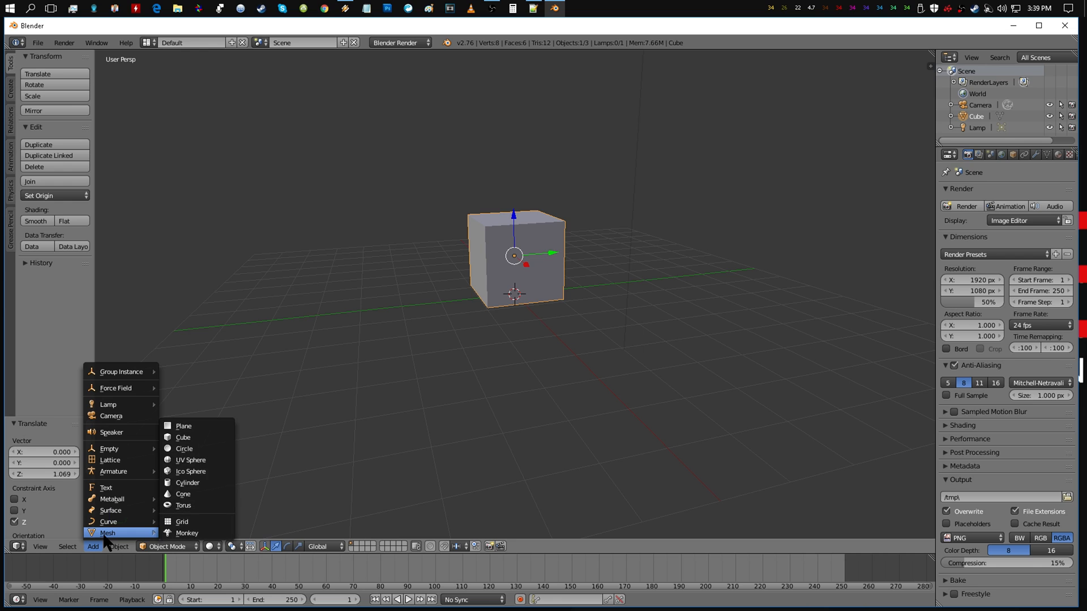
click(184, 426)
key(g)
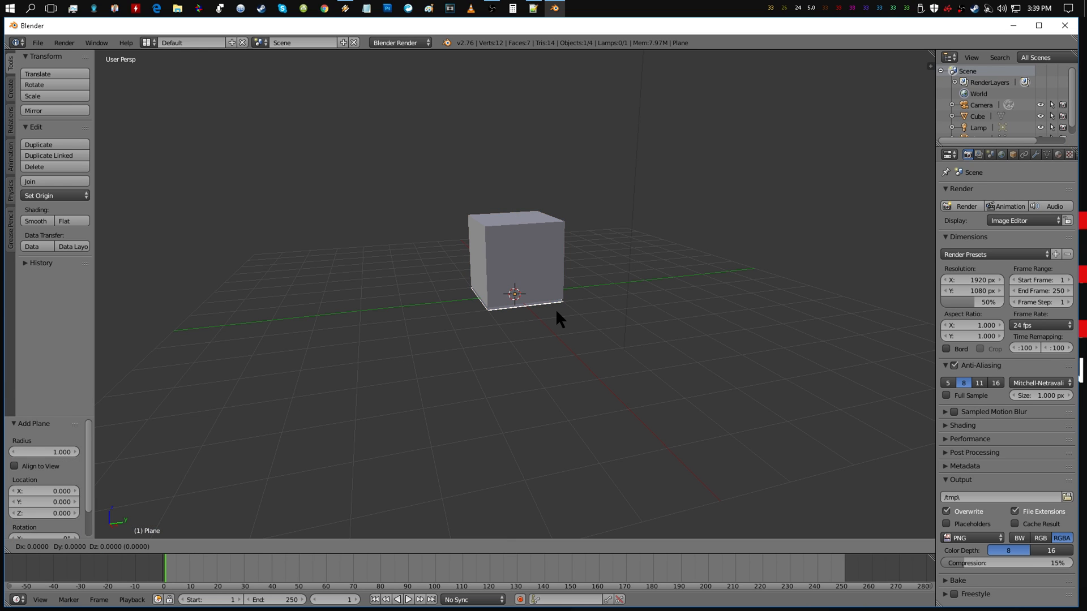
key(s)
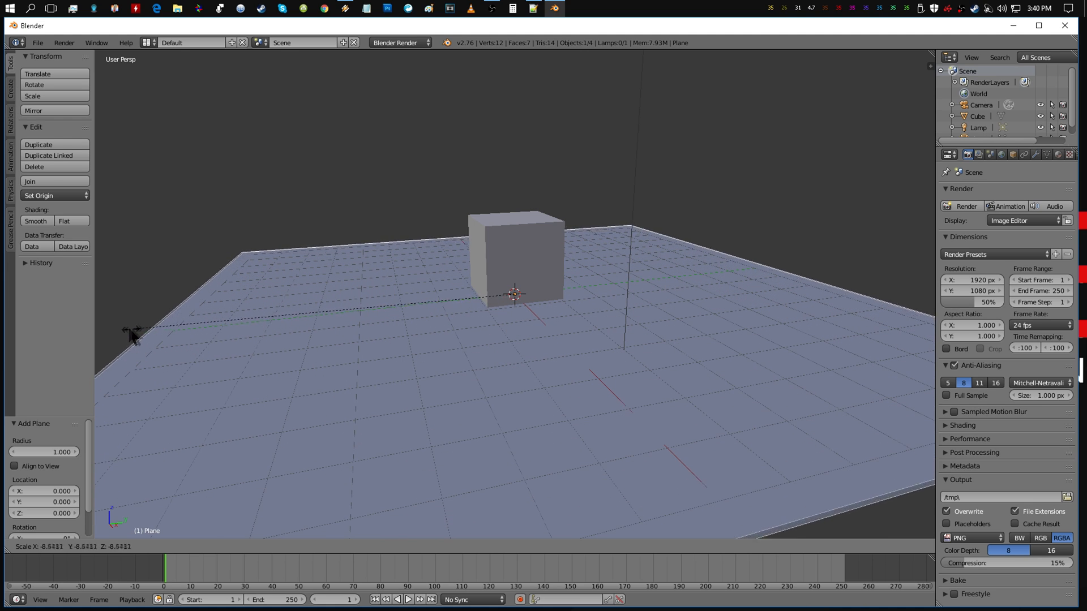
click(438, 334)
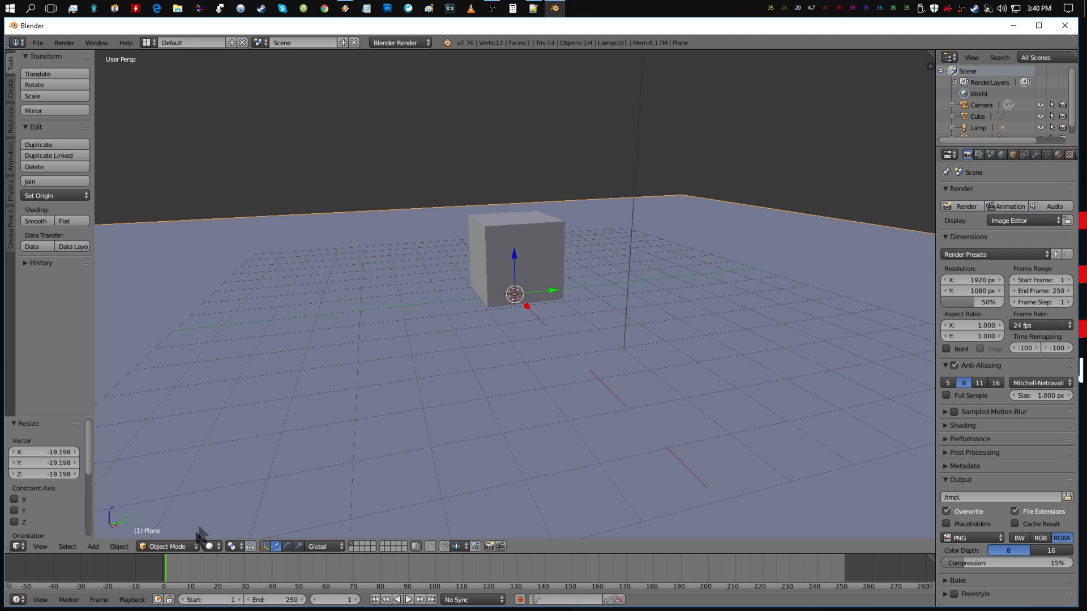
- Select the cube and display its material settings in a widened properties area
click(976, 115)
mouse_move(564, 243)
middle_down()
mouse_move(579, 262)
mouse_move(569, 262)
middle_up()
drag(937, 207, 851, 203)
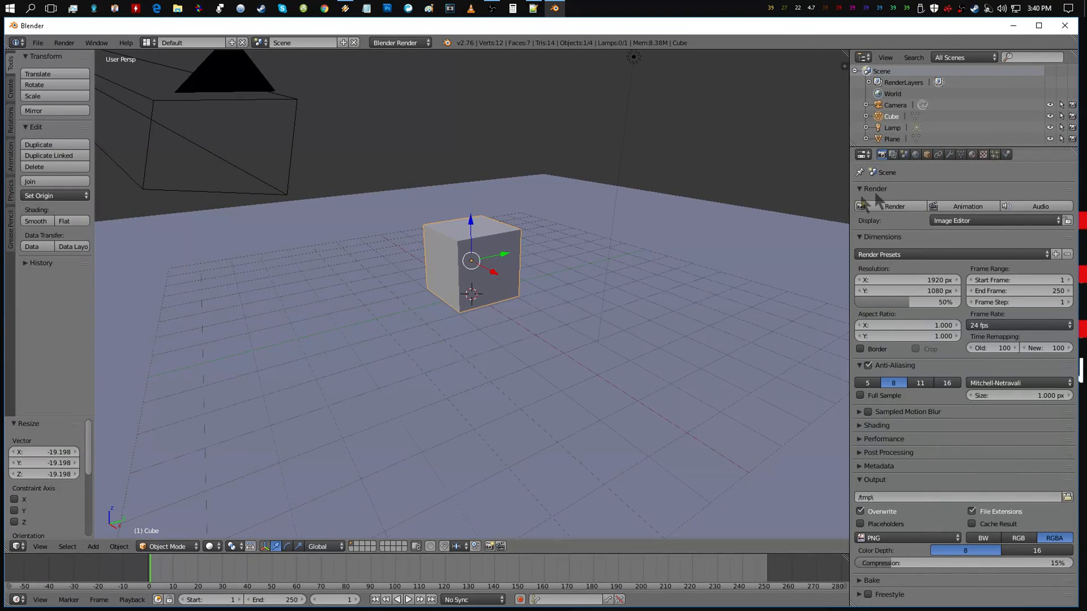
click(972, 154)
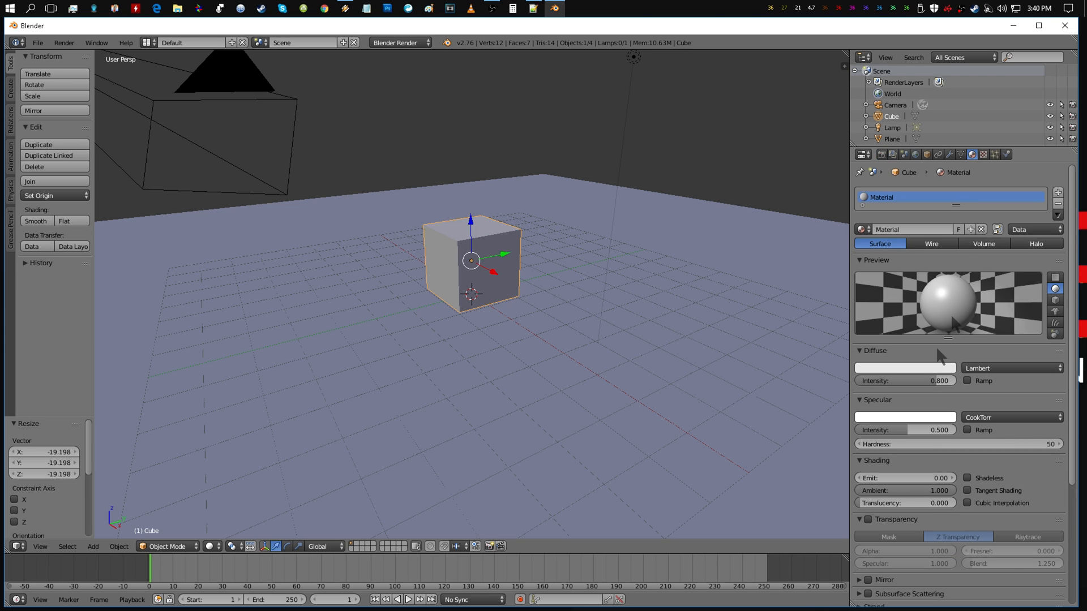
scroll(956, 391, down, 3)
scroll(956, 390, up, 3)
- Switch the render engine to Cycles Render and enable nodes for the cube's material
click(404, 43)
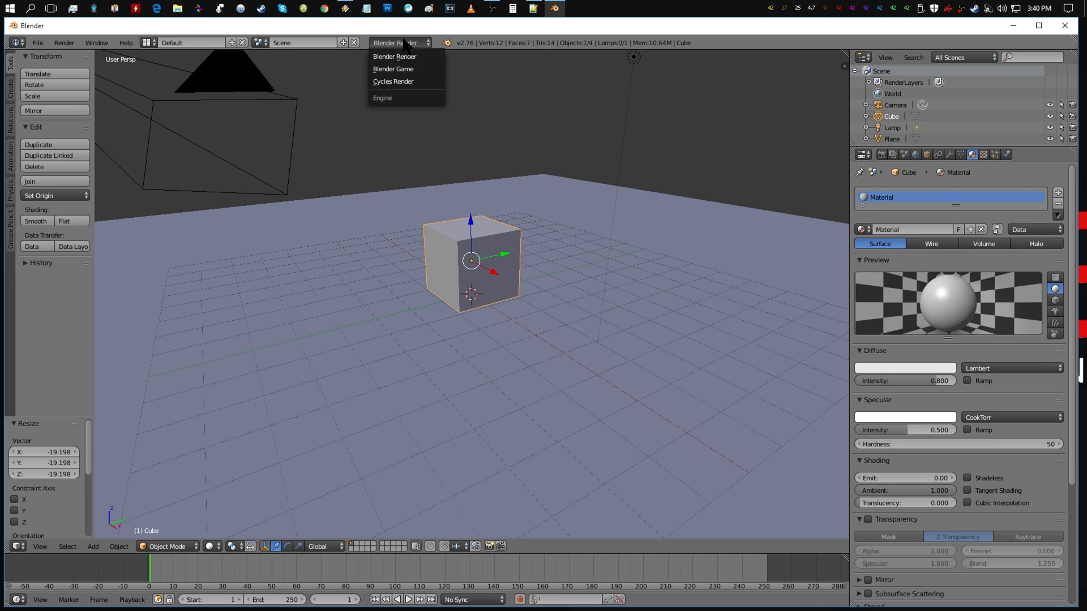
click(406, 82)
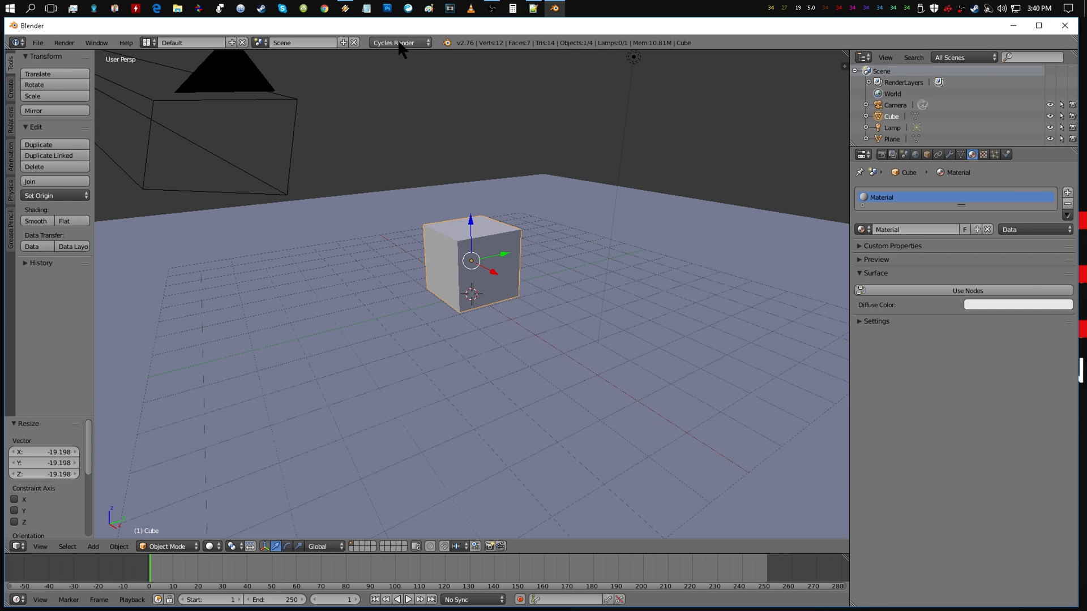
click(858, 260)
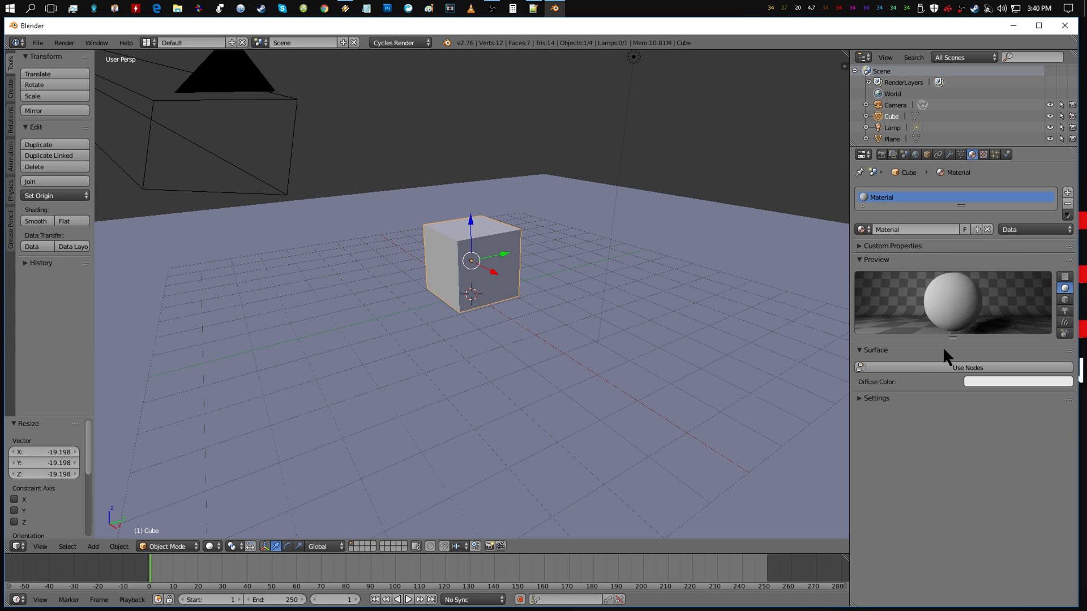
click(972, 367)
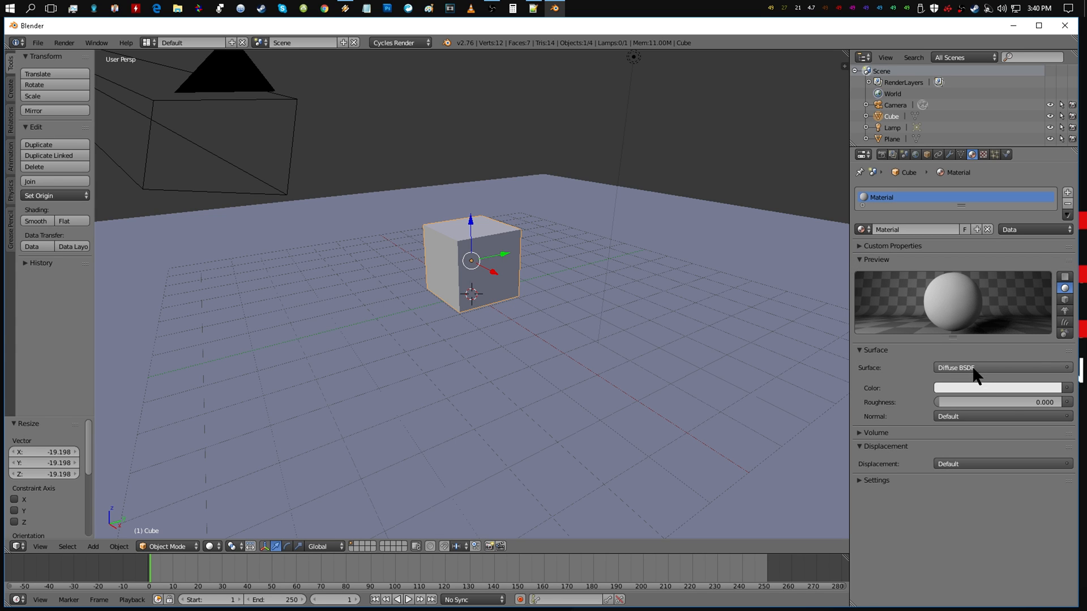
- Make the cube's surface a Glossy BSDF with a golden yellow color and a roughness of 0.037
click(988, 369)
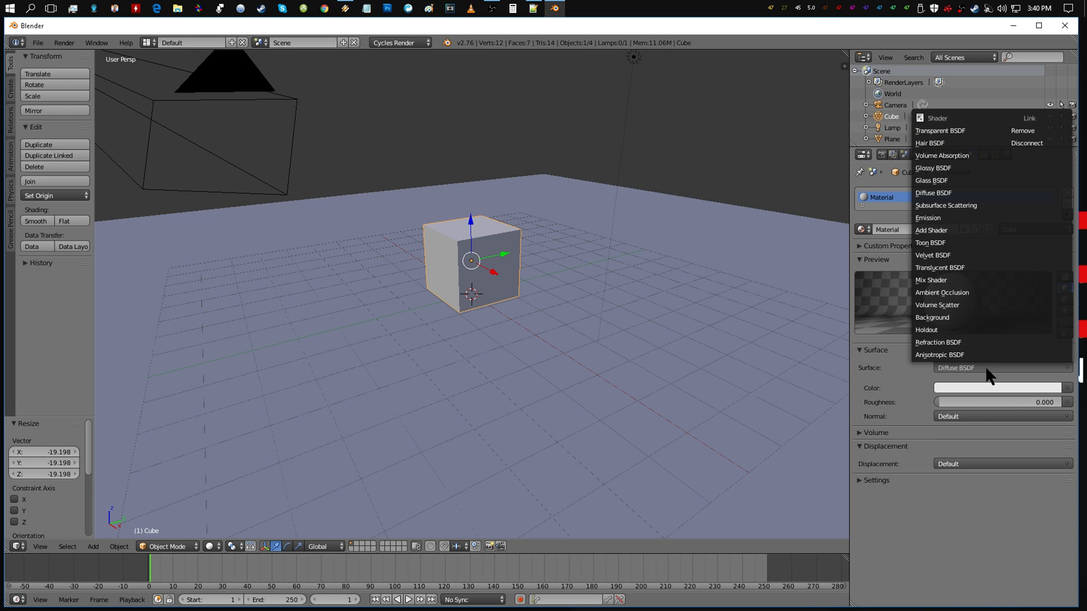
click(957, 170)
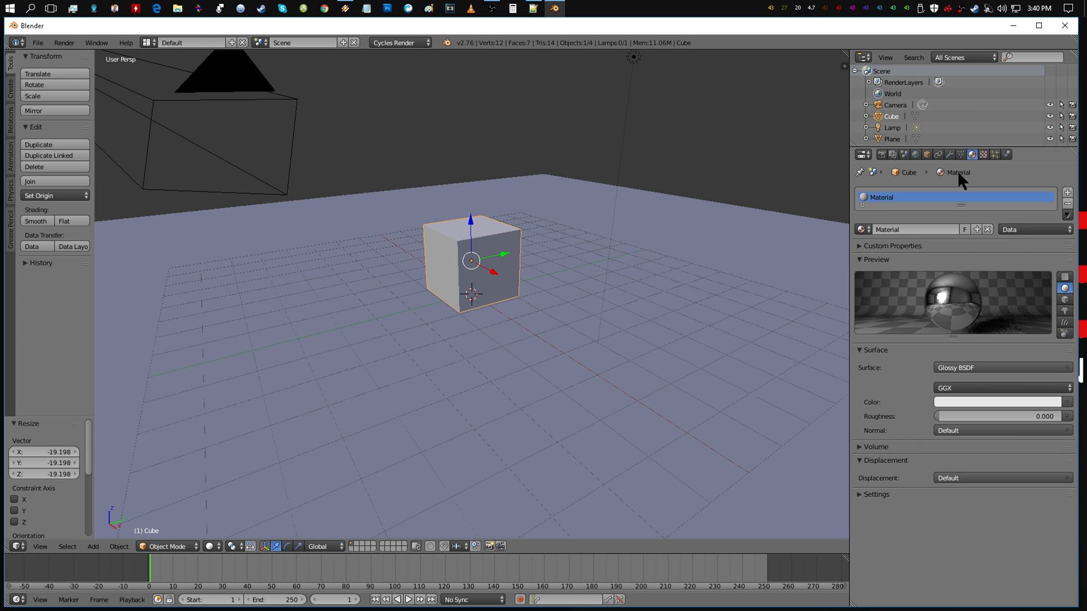
click(1010, 401)
drag(1000, 279, 969, 308)
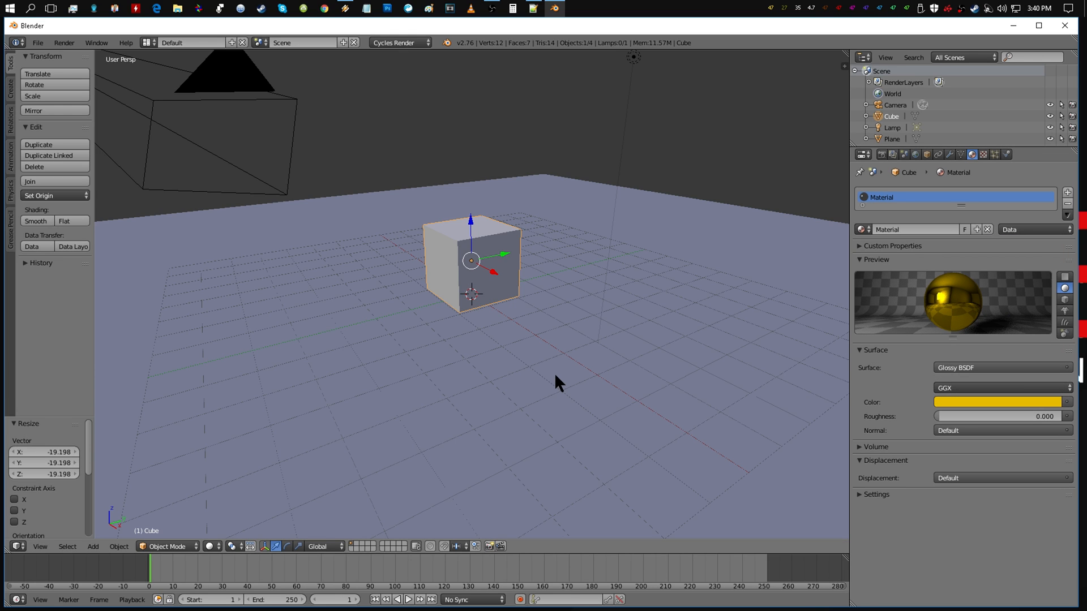
drag(939, 416, 944, 416)
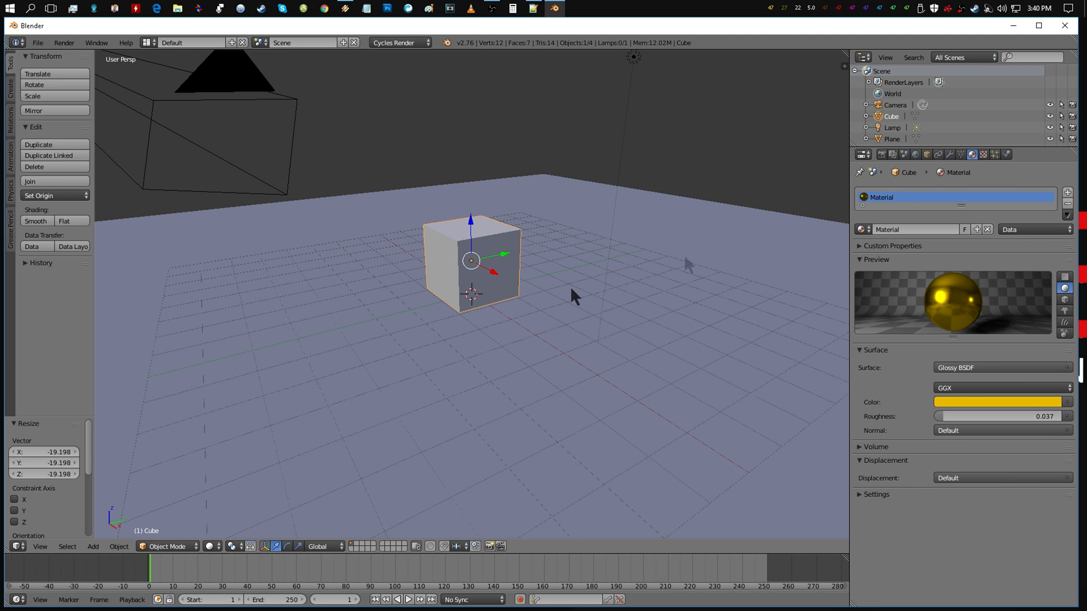
- Render the scene from the camera view, then return to the 3D view
click(881, 154)
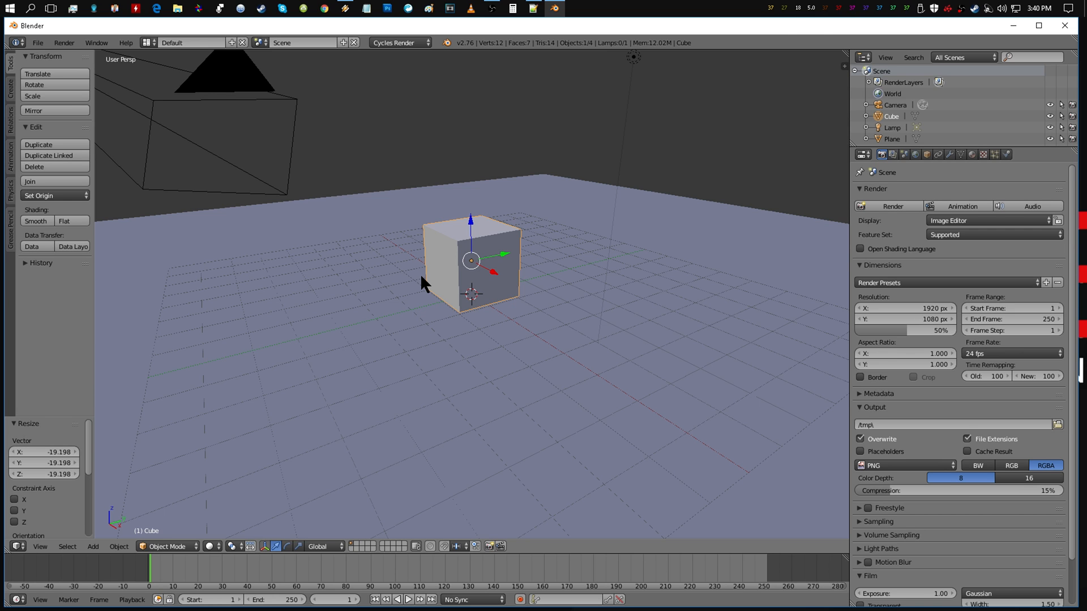
key(KP_0)
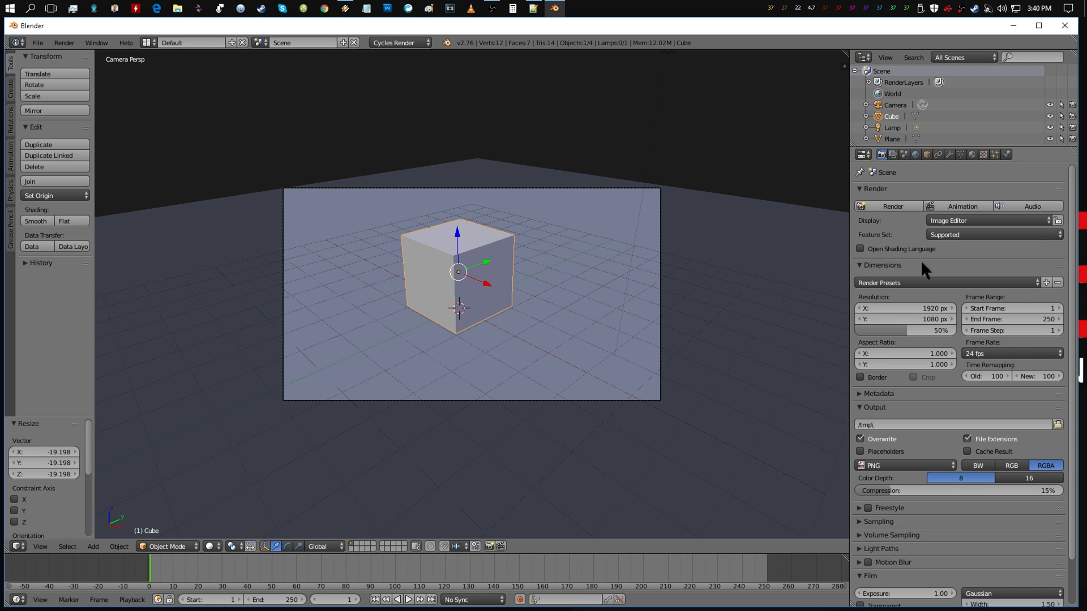
click(891, 207)
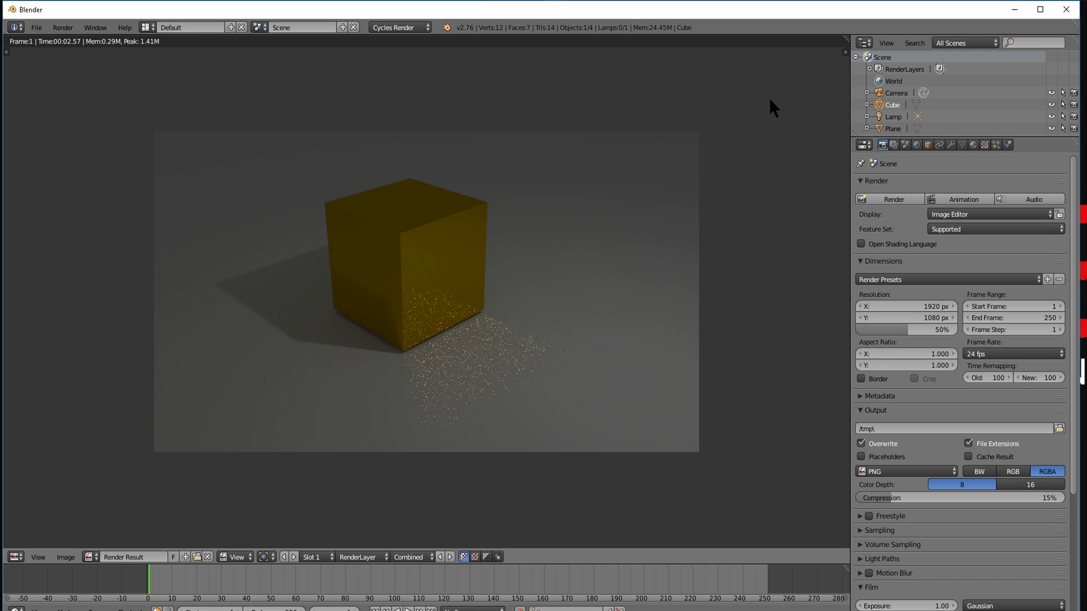
key(Escape)
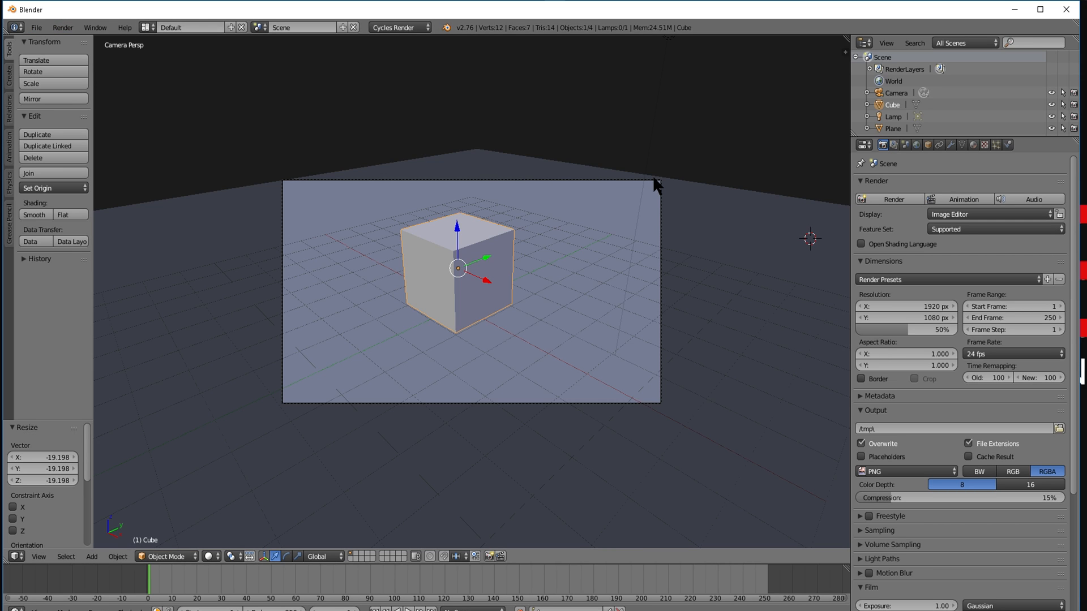
- Set the compute device to OpenCL in the system preferences and close the preferences window
click(36, 27)
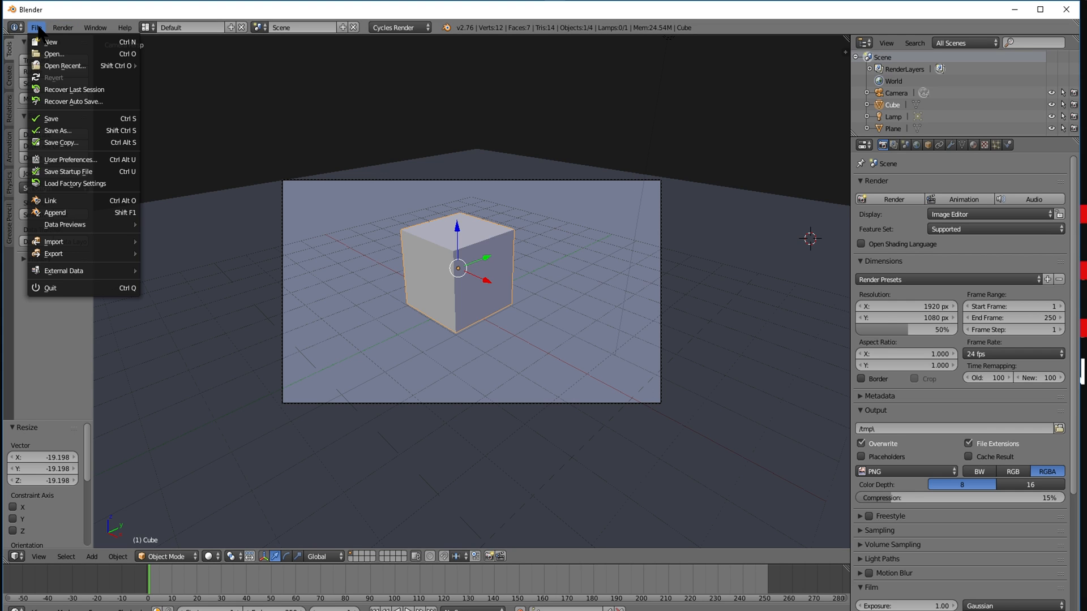
click(84, 160)
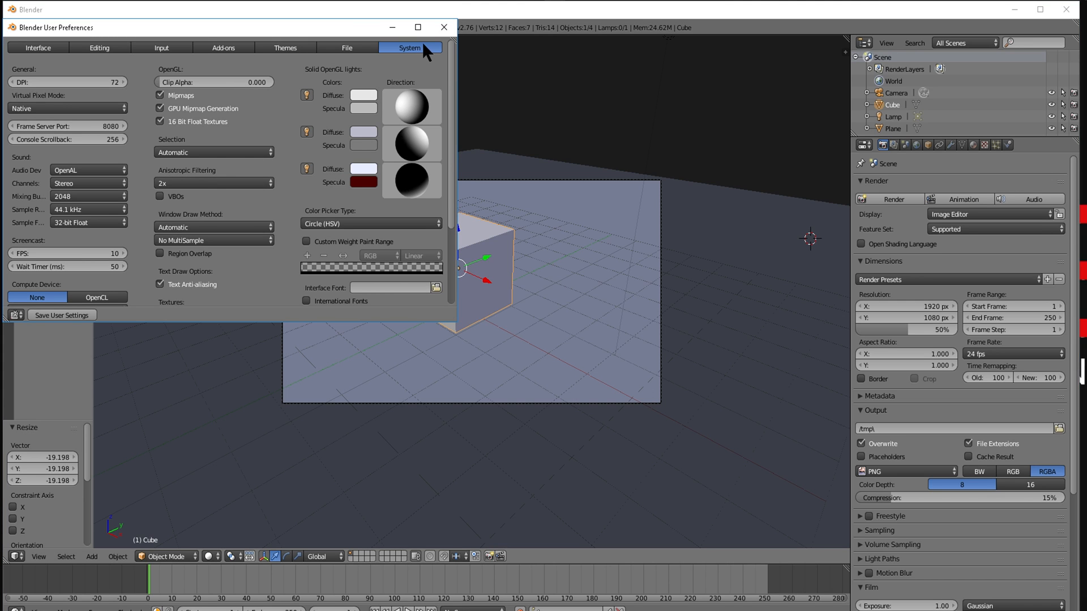
drag(452, 70, 450, 170)
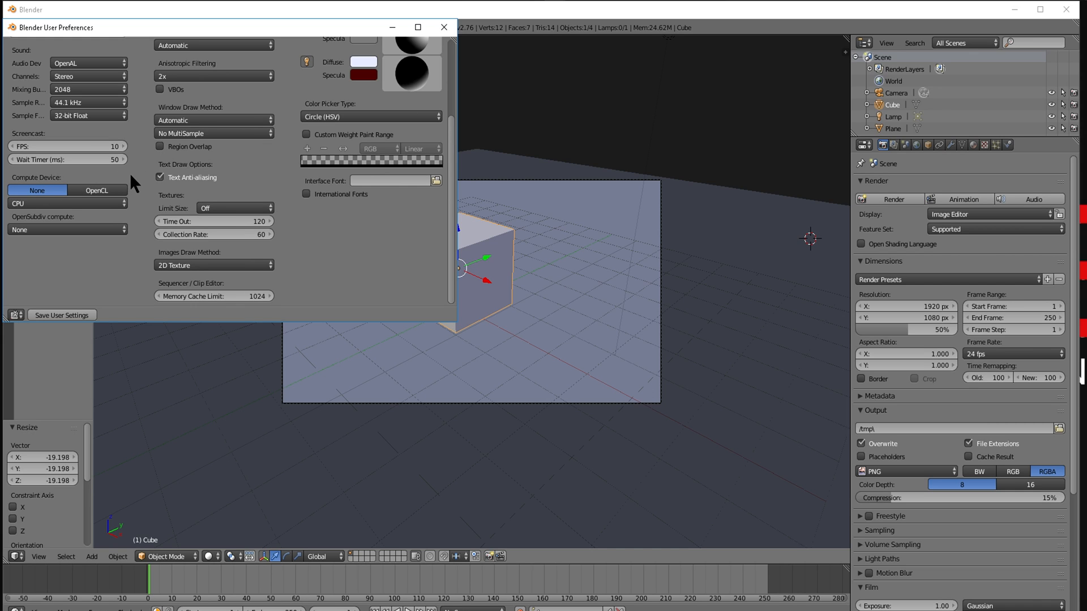
click(107, 189)
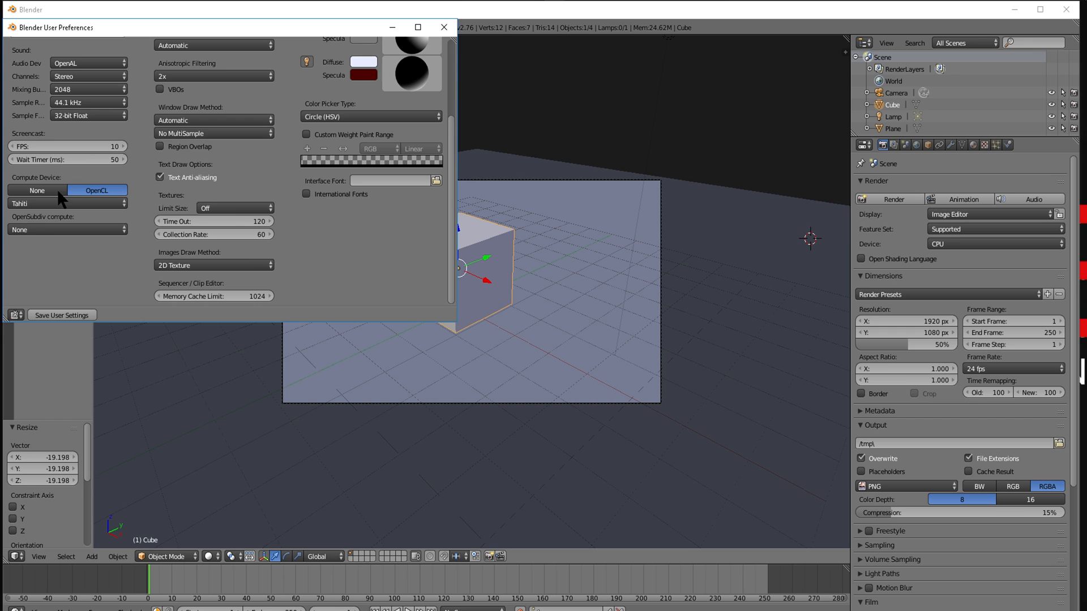
drag(453, 205, 450, 116)
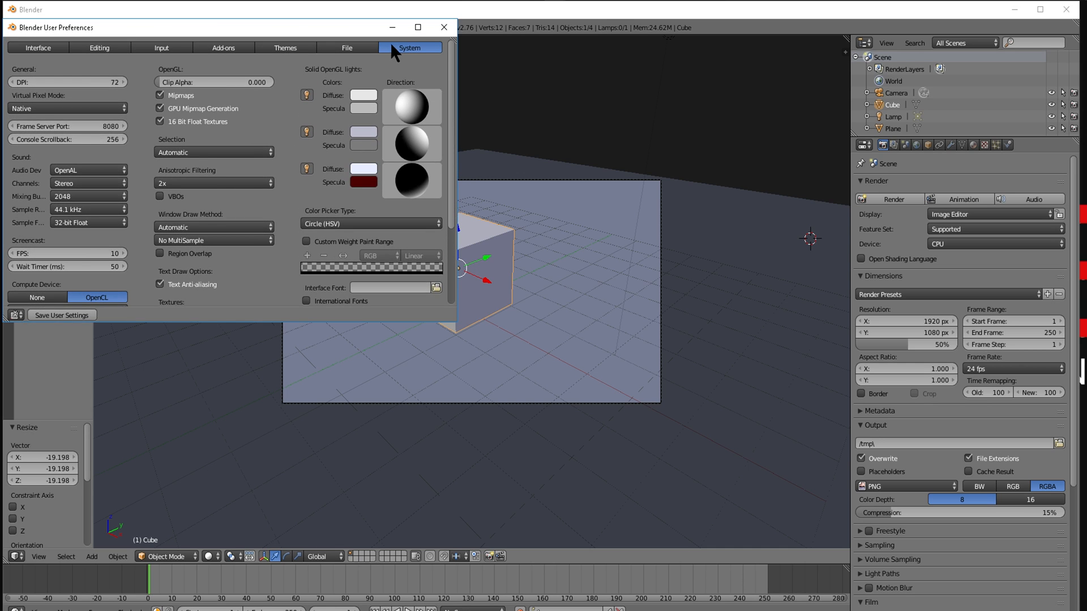
click(443, 26)
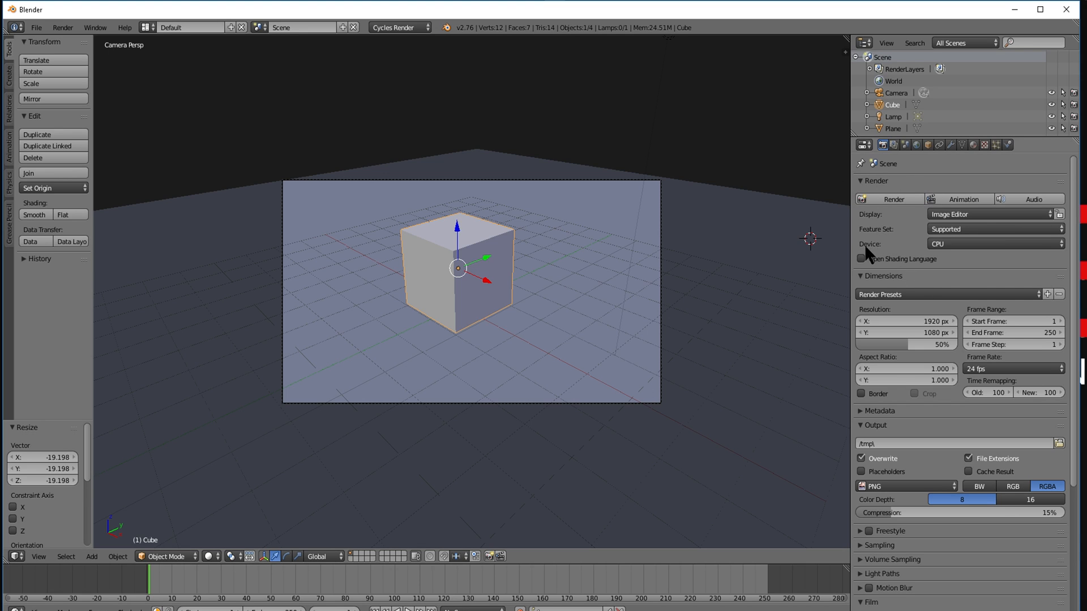
- Review the render device options and keep CPU selected
click(982, 243)
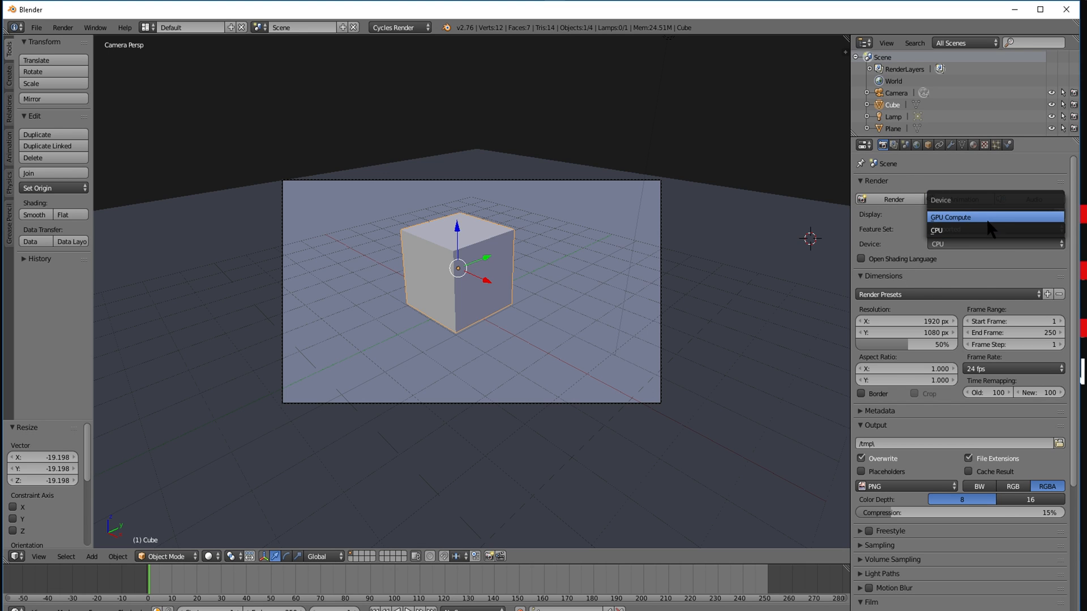
click(989, 231)
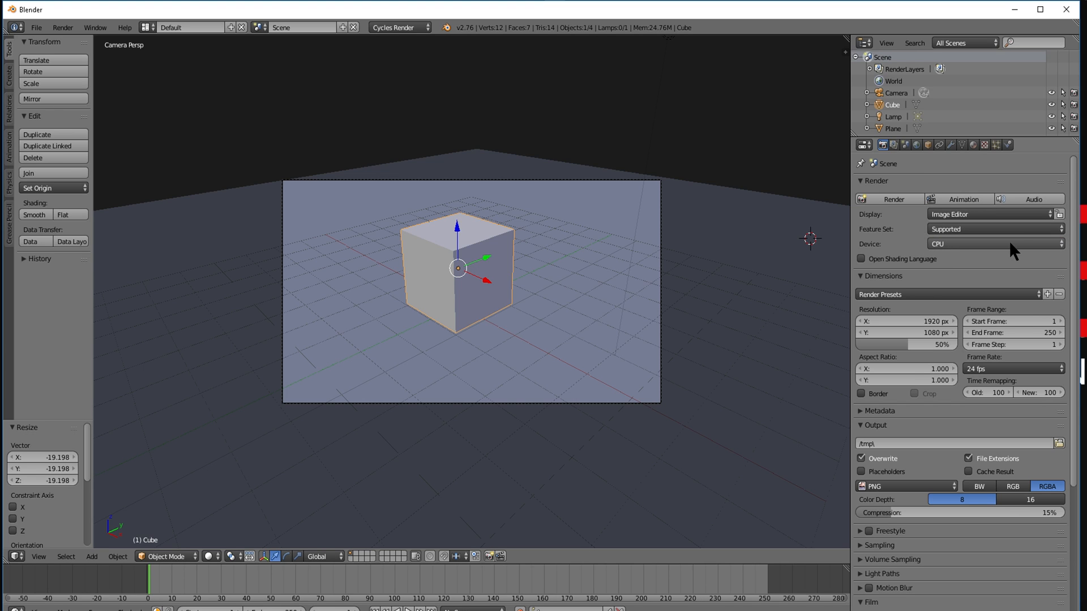
scroll(1074, 204, down, 1)
scroll(1074, 204, up, 1)
scroll(1075, 190, down, 1)
scroll(1075, 190, up, 1)
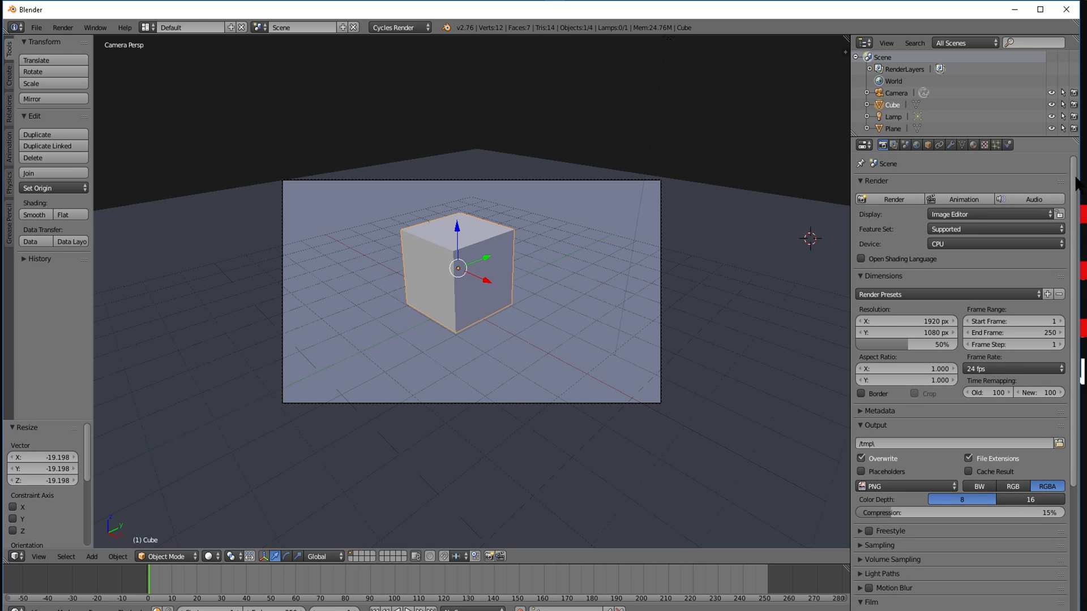
- Examine the render performance settings, including the horizontal and vertical tile sizes
scroll(1076, 192, down, 5)
scroll(1077, 201, up, 5)
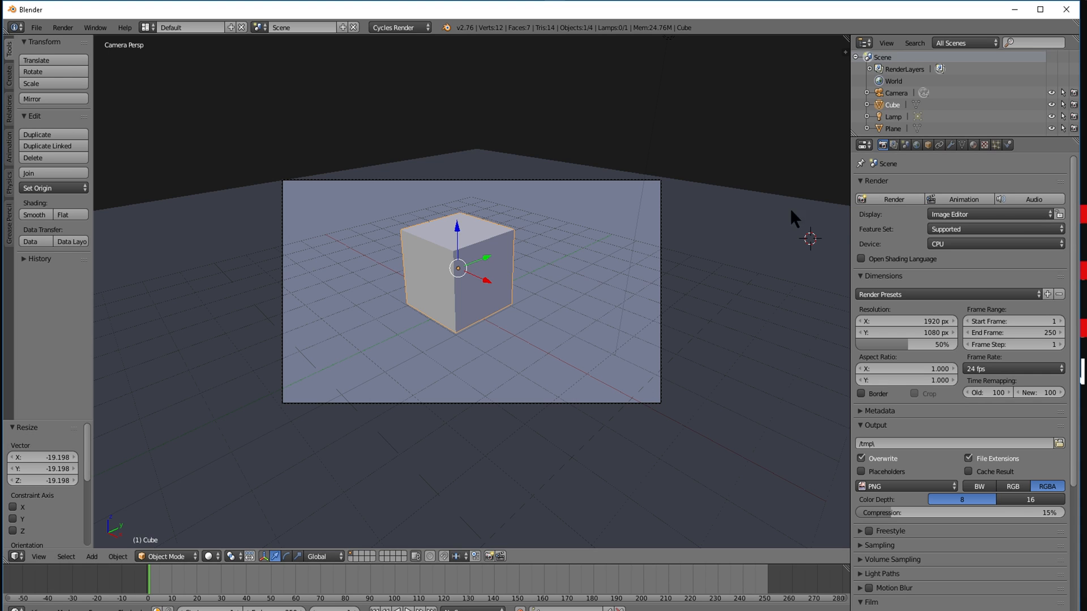
scroll(1068, 253, down, 8)
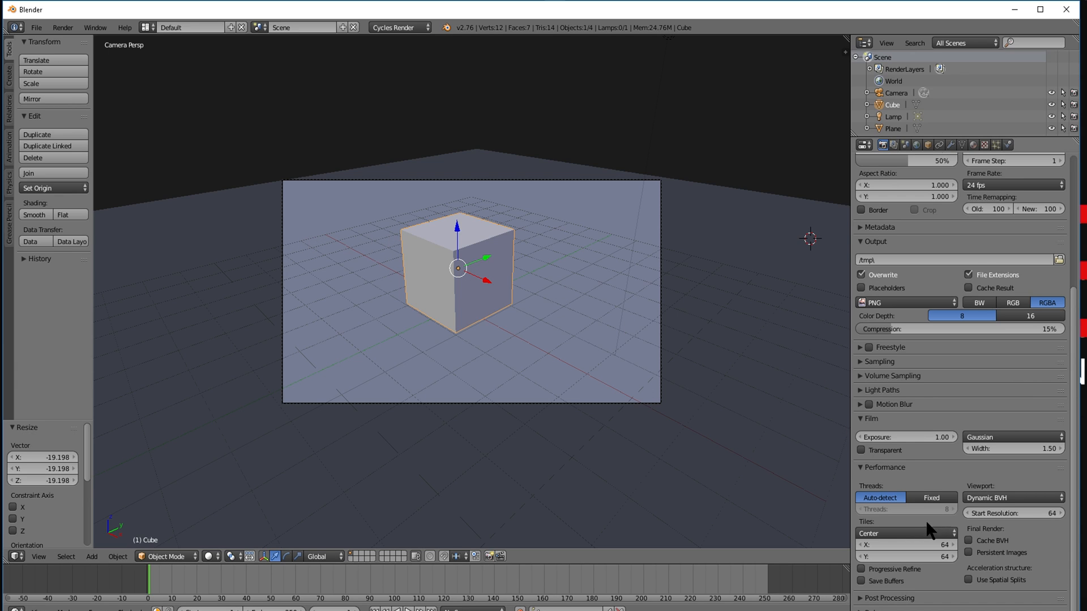
click(864, 468)
click(876, 469)
scroll(985, 345, up, 8)
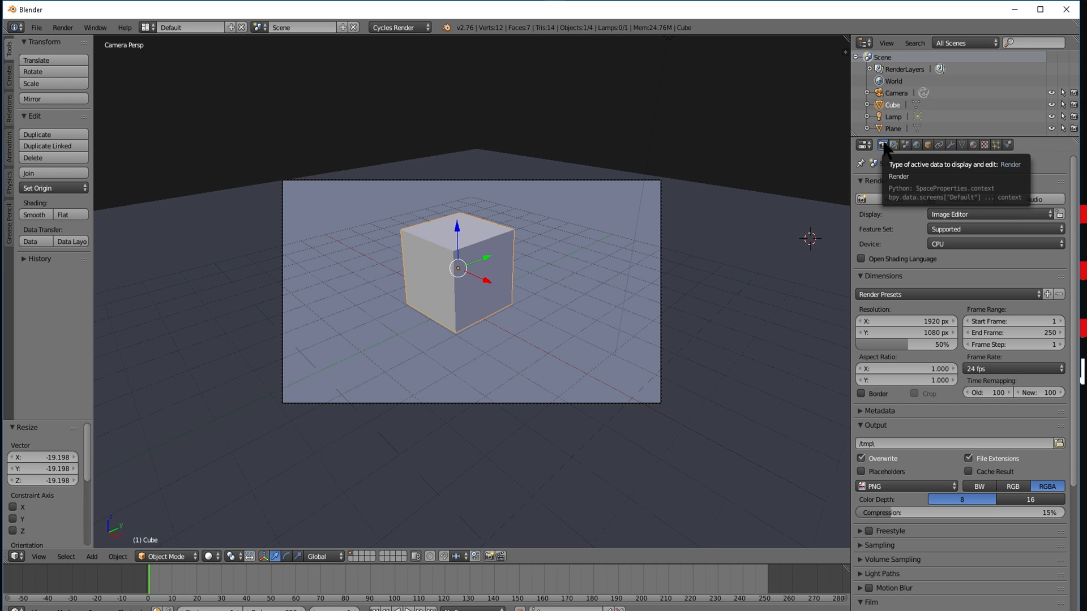
- Render the golden cube scene on the CPU with the 64 × 64 tile size
scroll(1067, 263, down, 8)
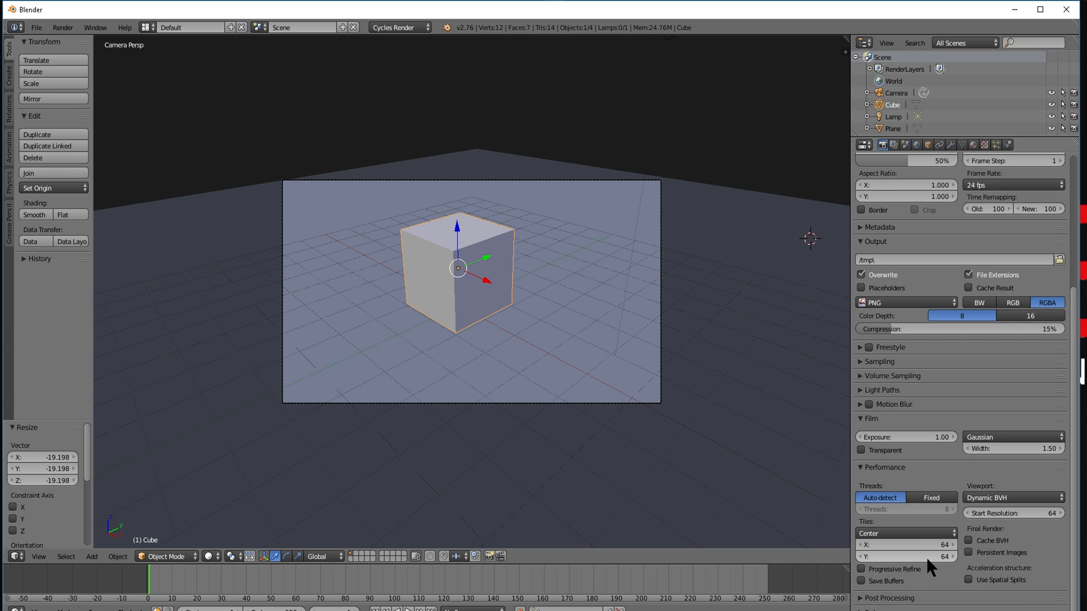
scroll(1074, 453, up, 4)
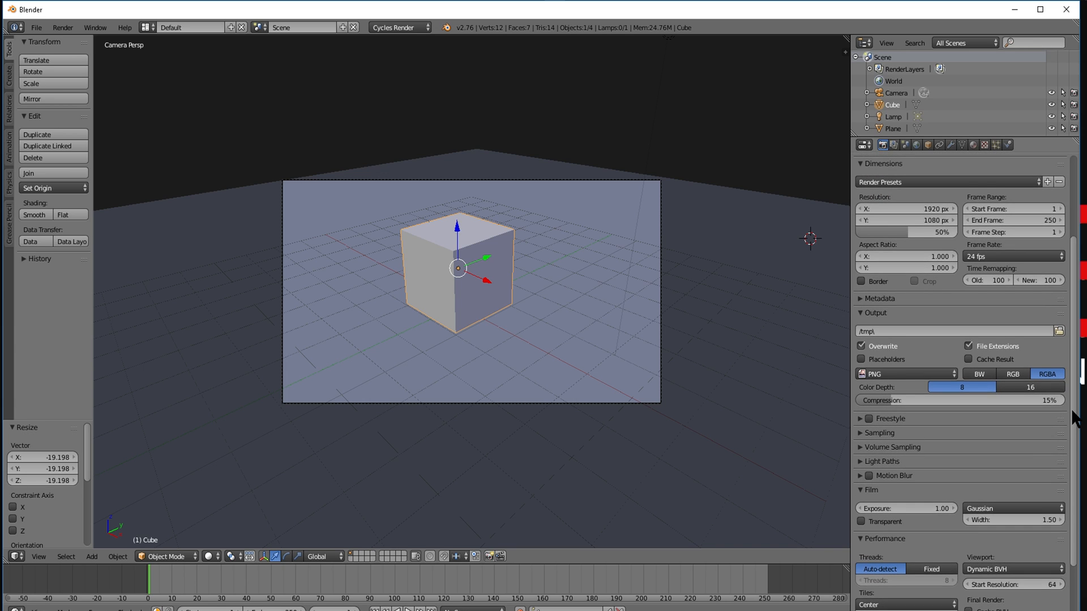
scroll(1074, 412, up, 5)
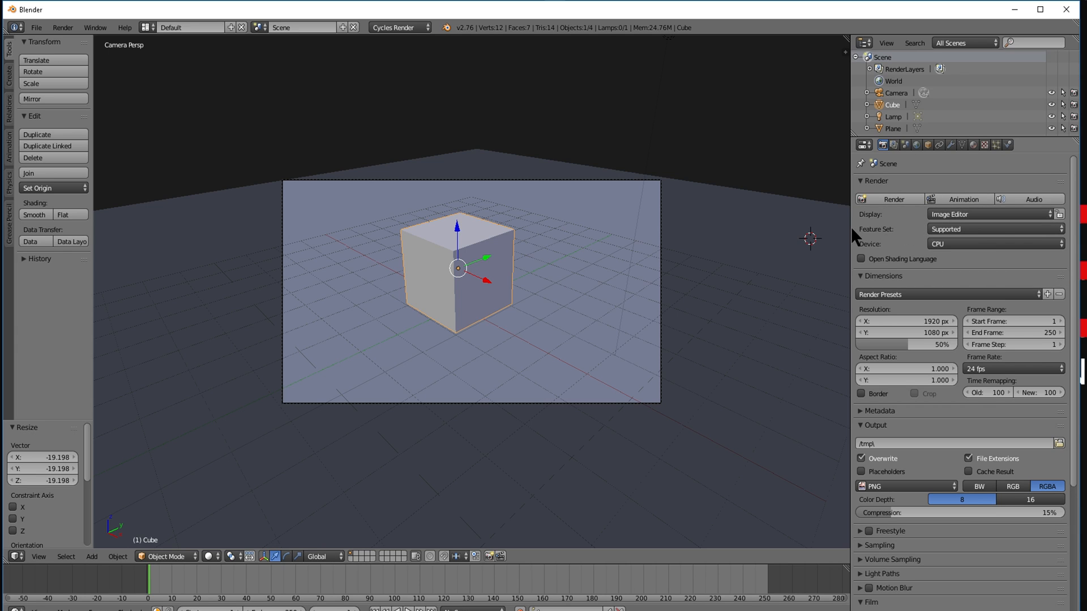
click(893, 199)
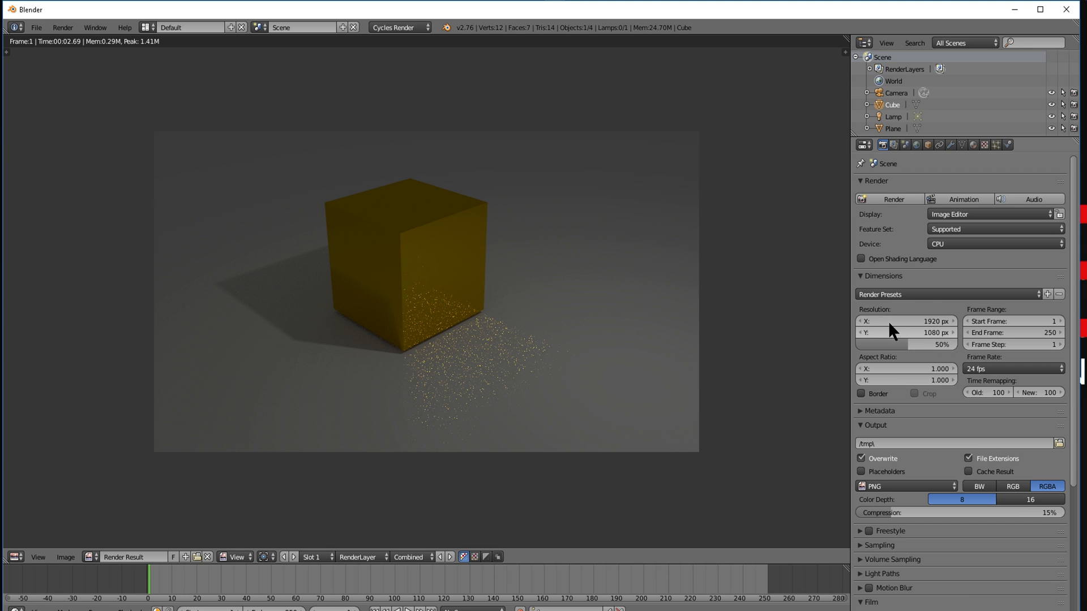
- Set the render tile size to 128 in X and Y and render the scene again
drag(1073, 206, 1045, 454)
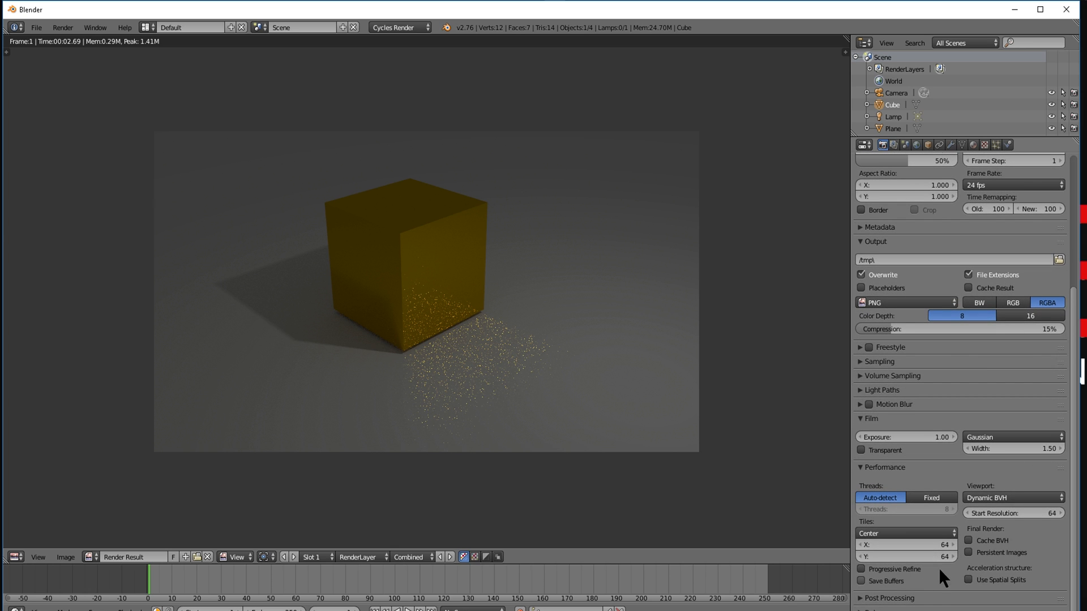
click(909, 546)
text(127)
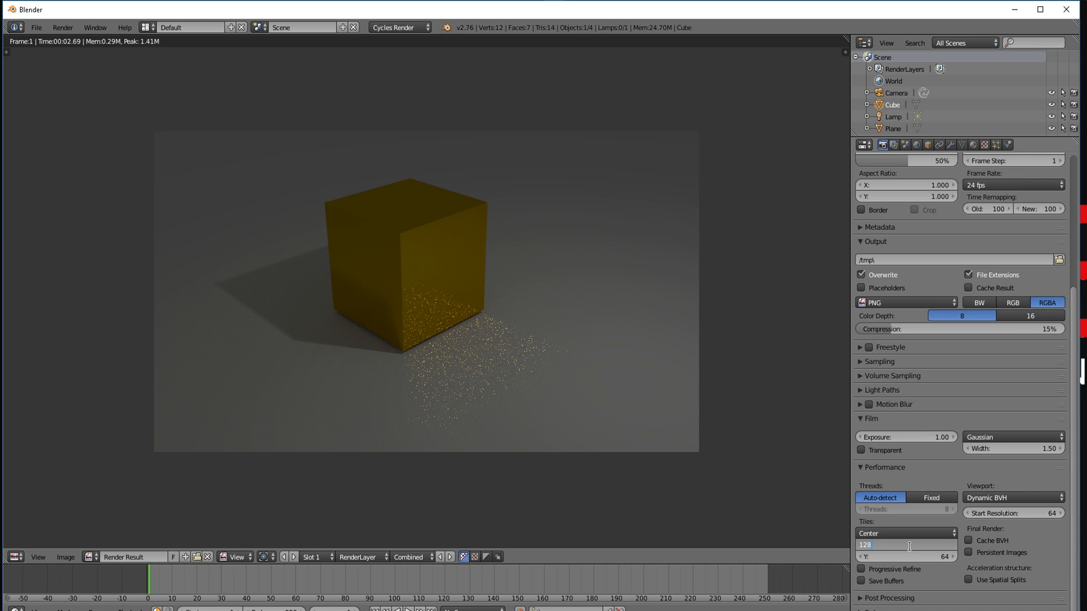
key(Tab)
text(1)
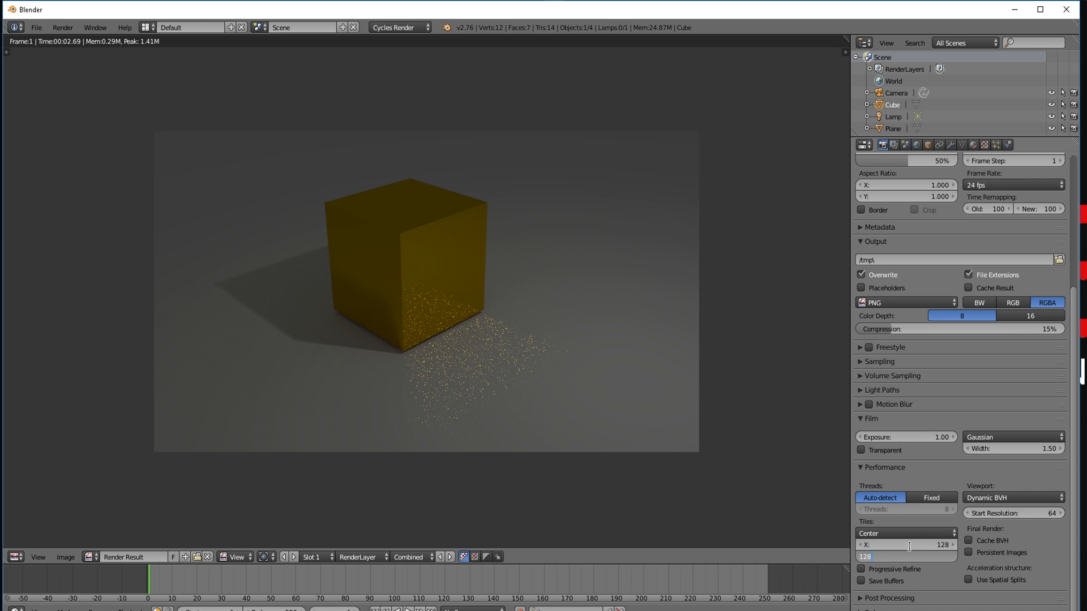
key(Return)
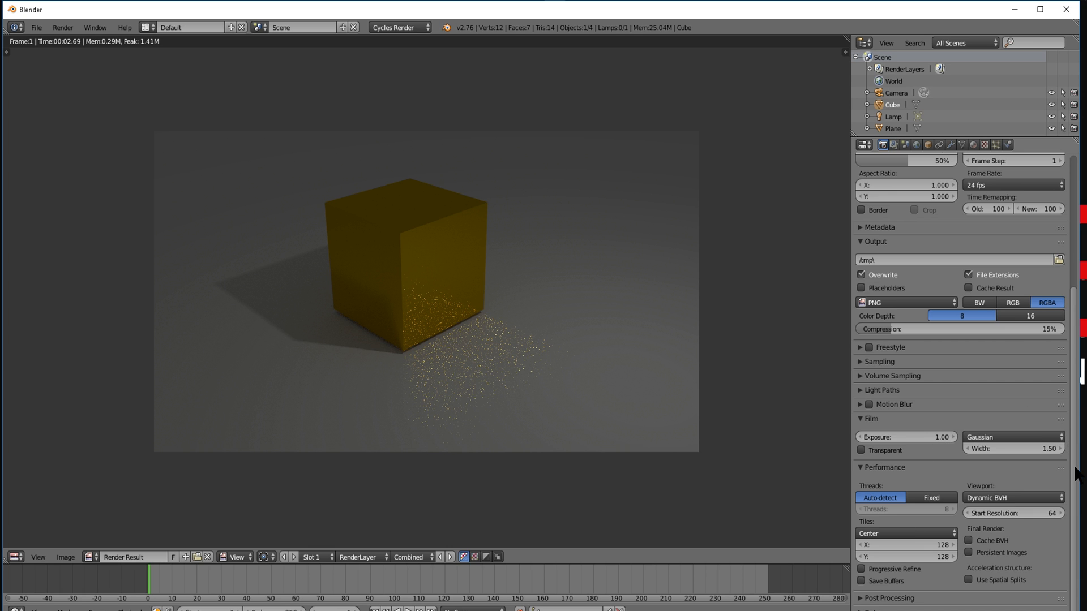
drag(1074, 467, 1074, 280)
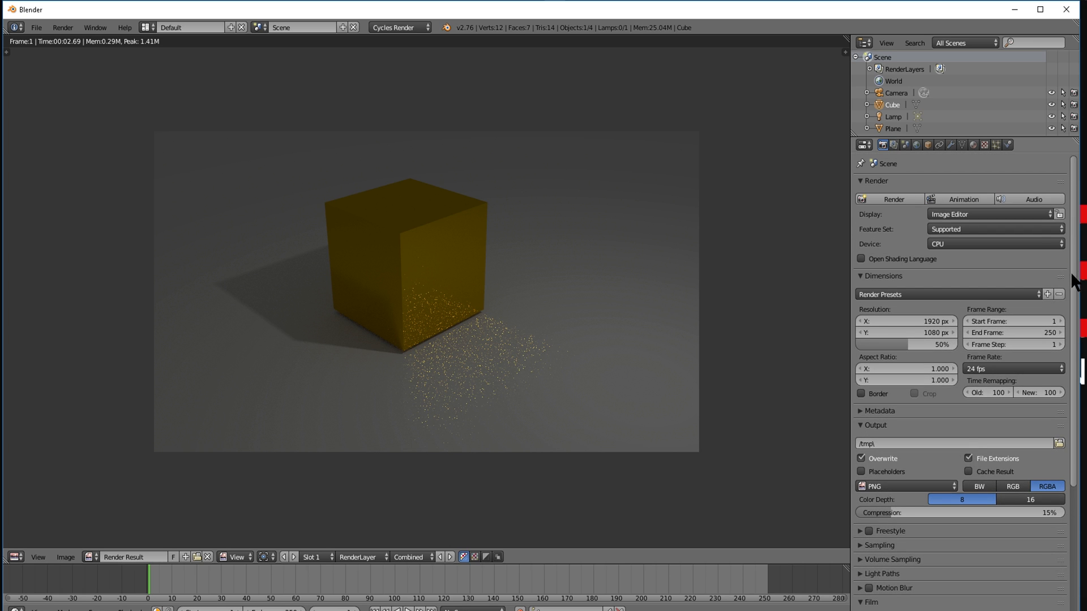
click(885, 199)
- Set the render tile size to 256 in X and Y and render the scene
drag(1076, 249, 1075, 488)
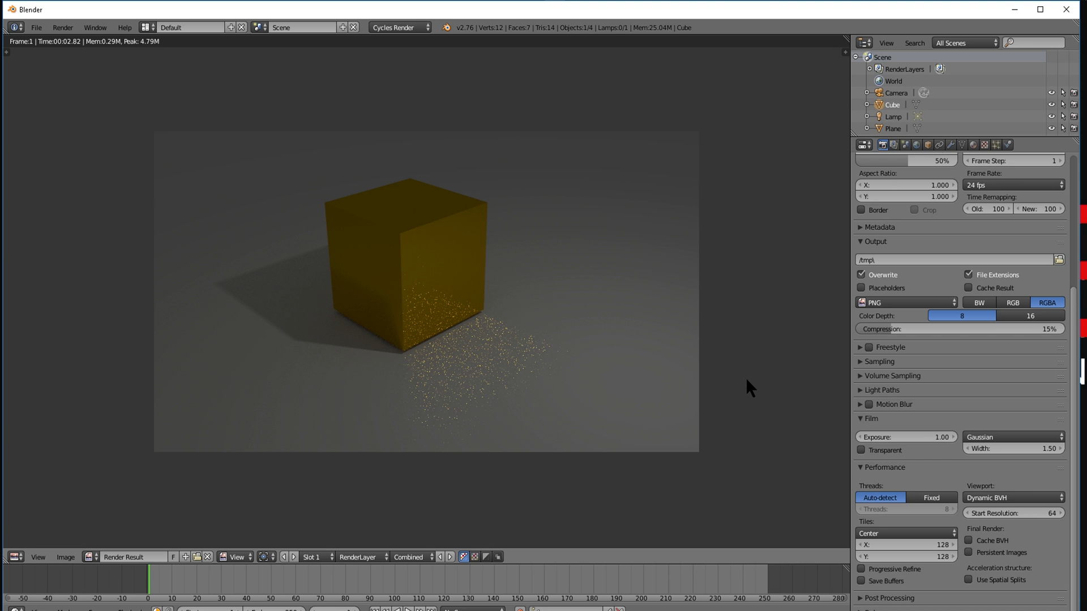
scroll(745, 377, down, 6)
scroll(747, 376, up, 6)
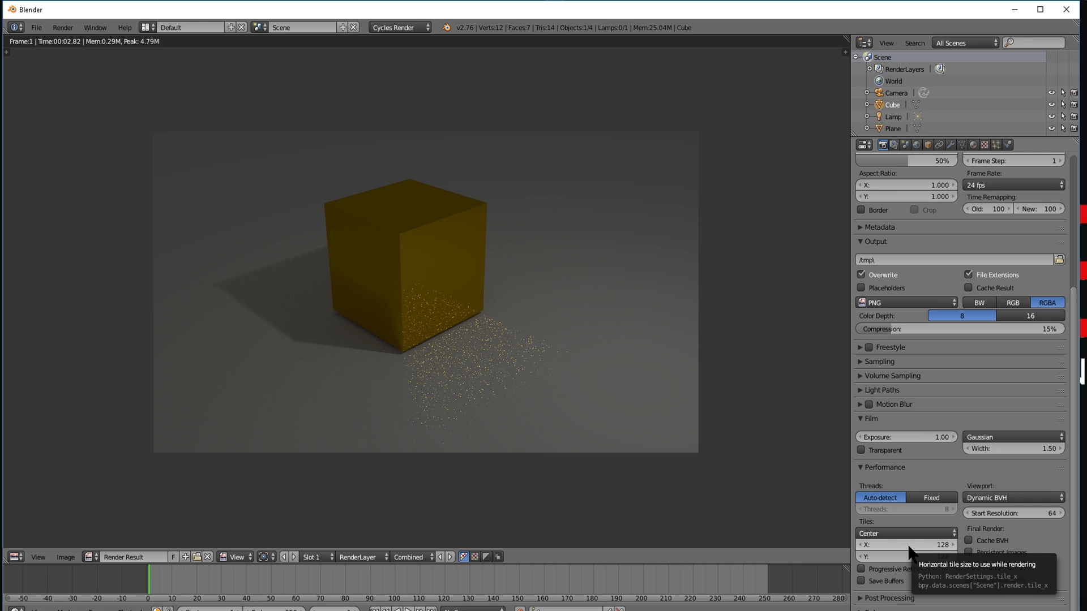
click(910, 544)
text(256)
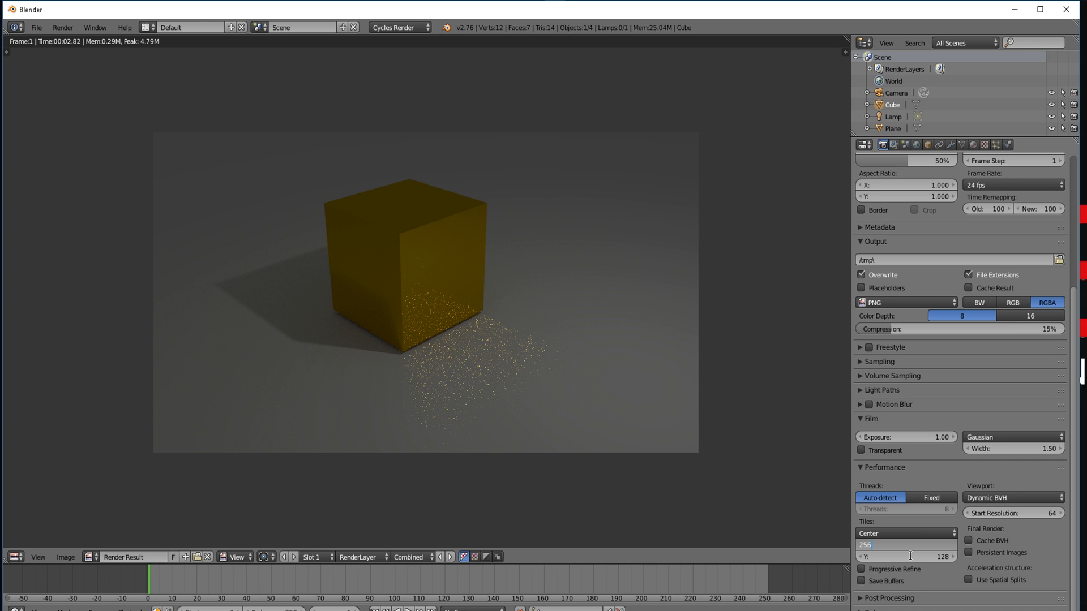
key(Tab)
key(BackSpace)
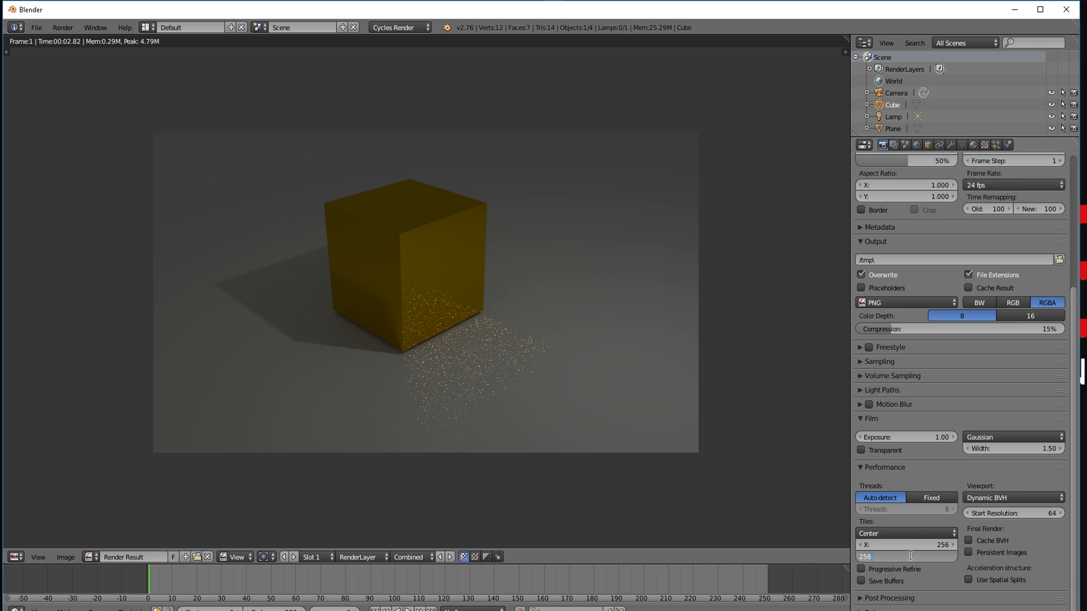
key(Return)
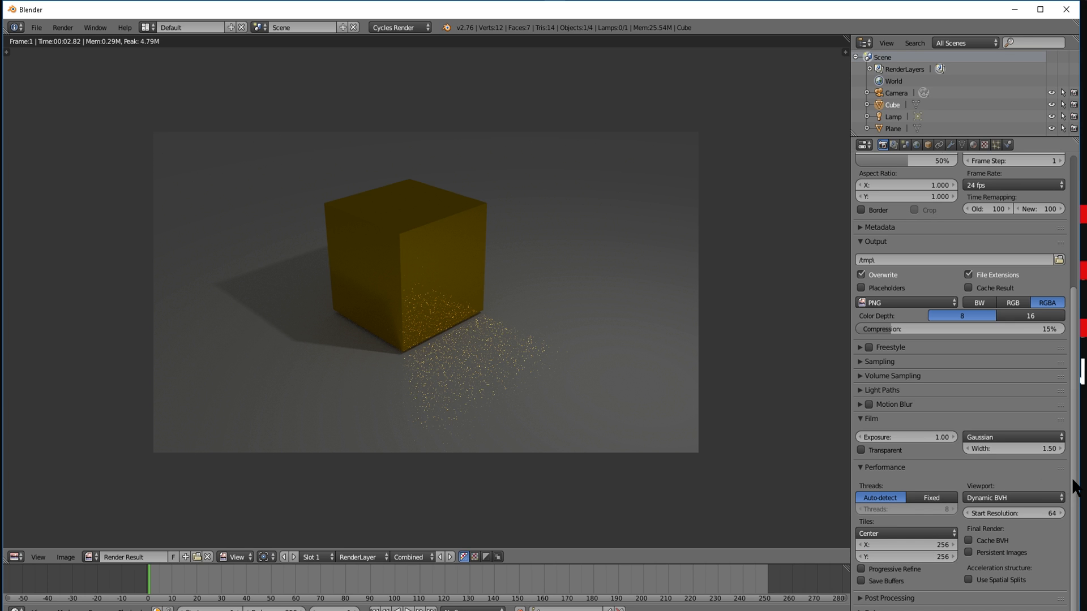
scroll(1074, 487, up, 5)
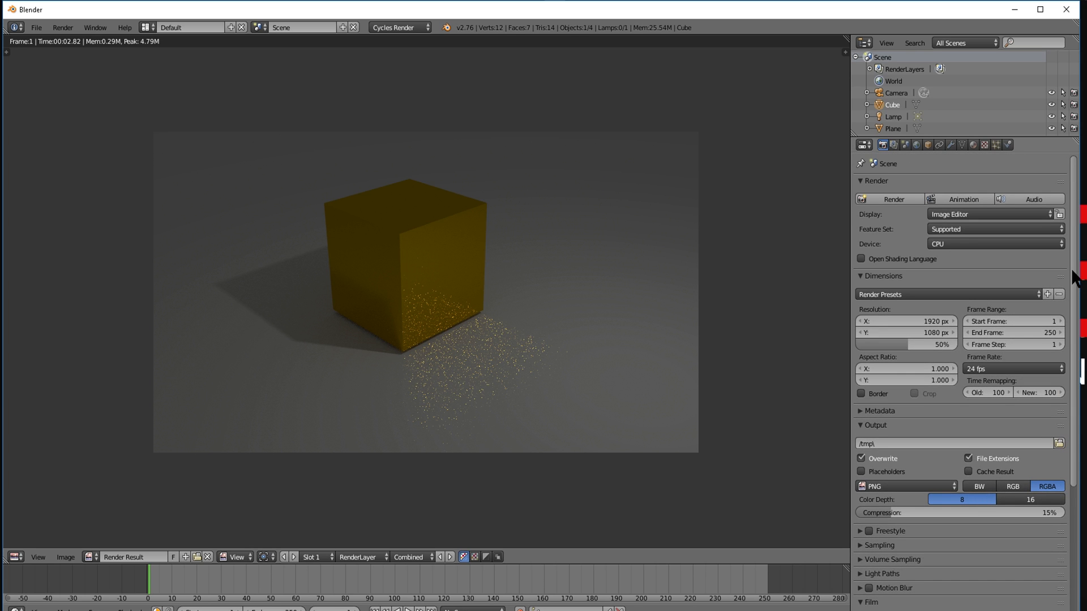
click(892, 201)
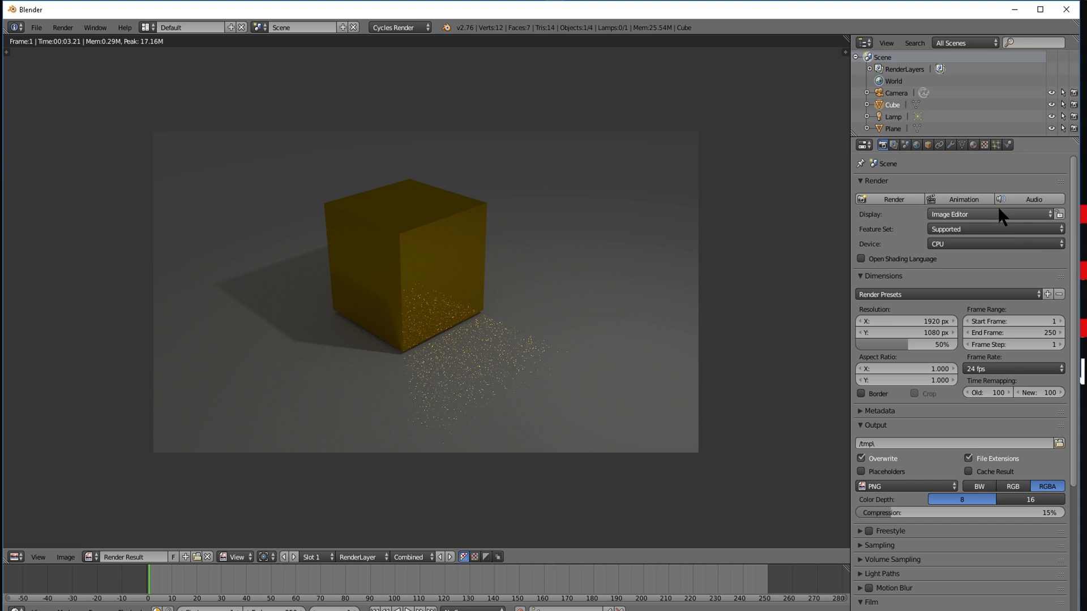
- Set the render tile size to 32 in X and Y and render the scene
drag(1074, 260, 1076, 419)
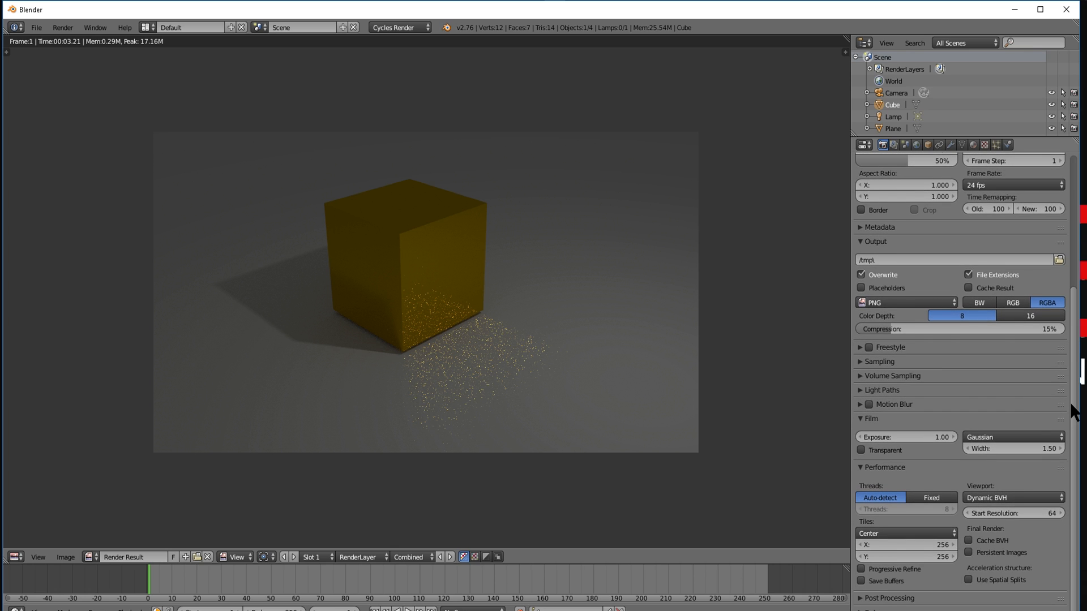
click(914, 545)
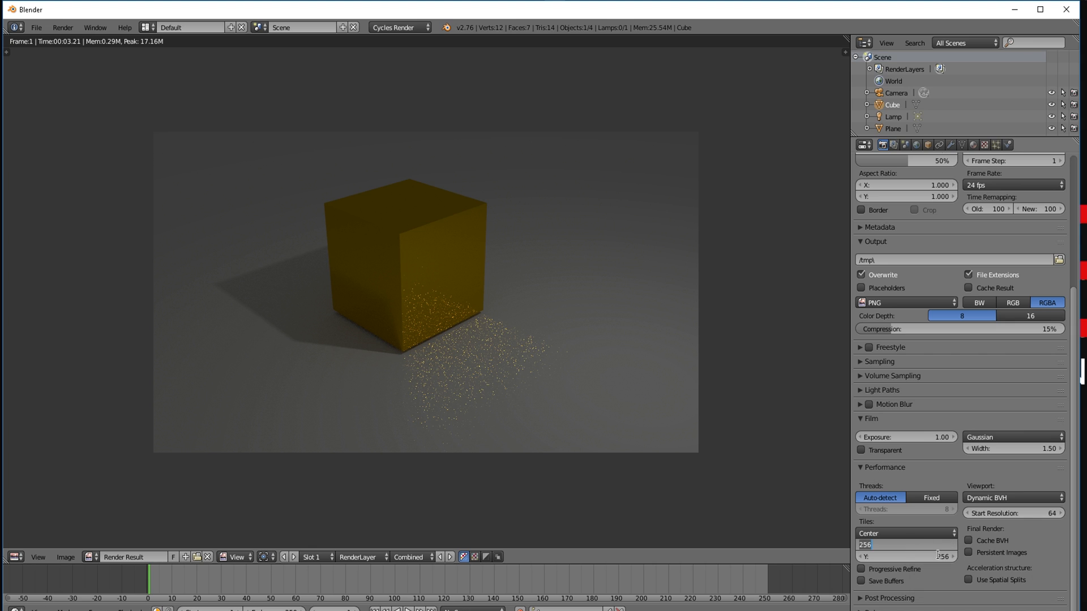
key(BackSpace)
text(32)
key(Tab)
text(32)
key(Return)
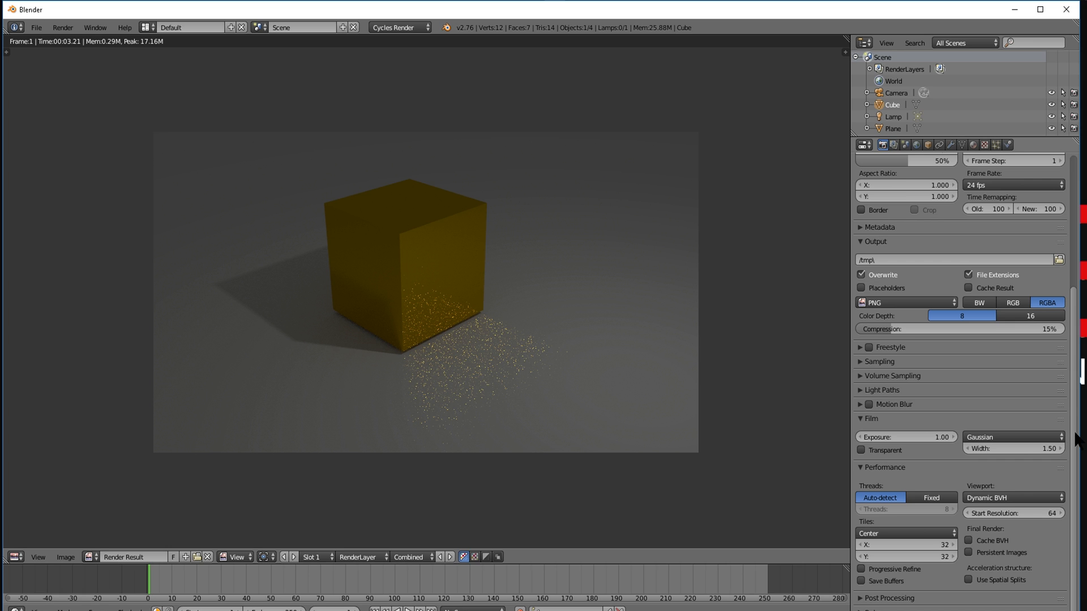
scroll(1069, 431, up, 8)
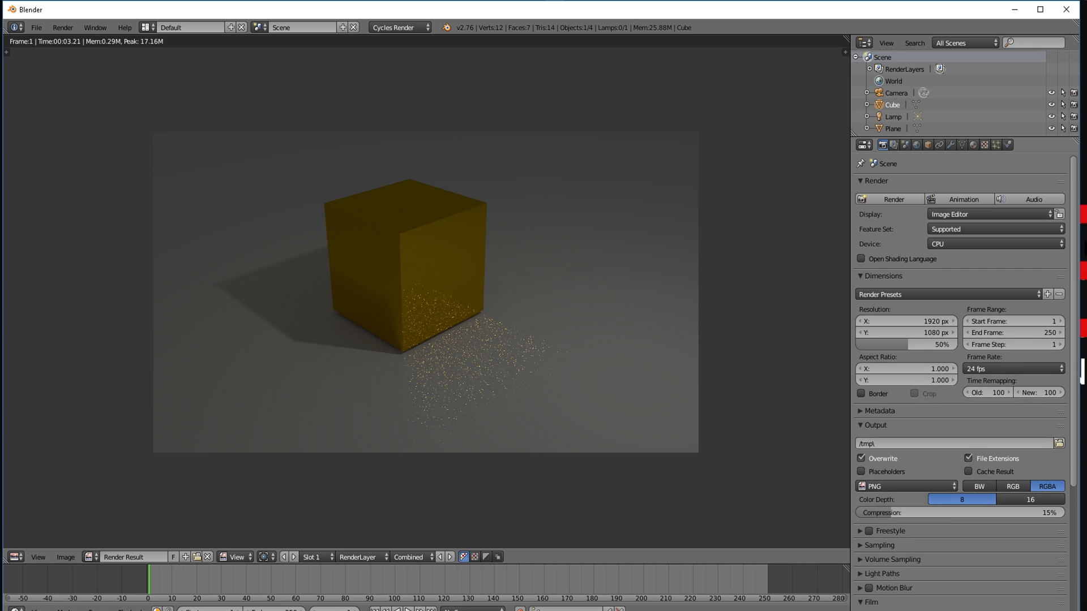
click(892, 199)
- Set the render tile size to 16 in X and Y and render the scene
scroll(1075, 226, down, 5)
click(934, 544)
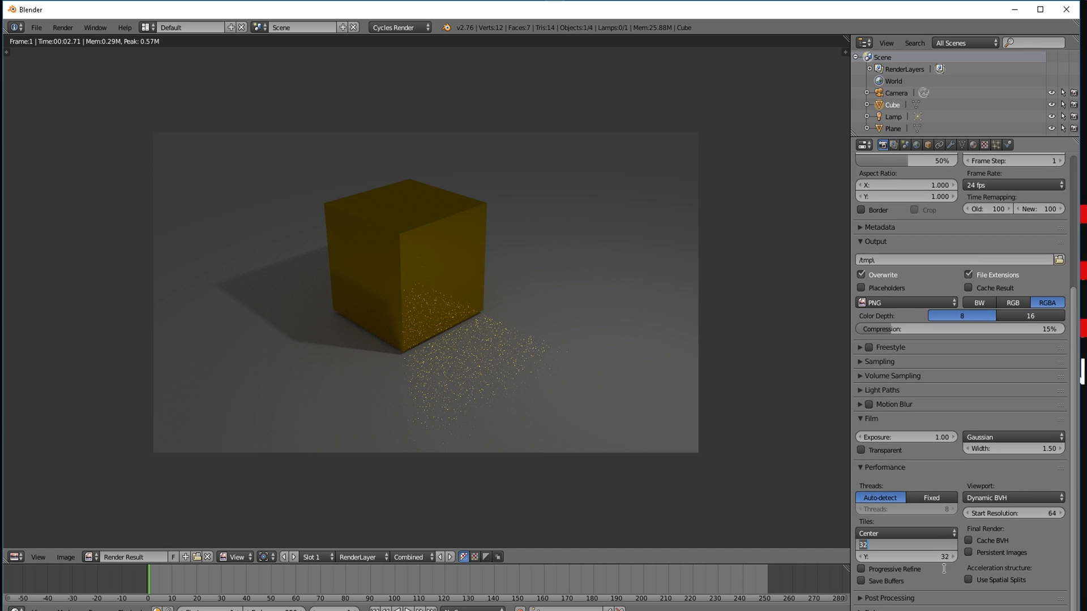
text(16)
key(Tab)
text(1)
key(Return)
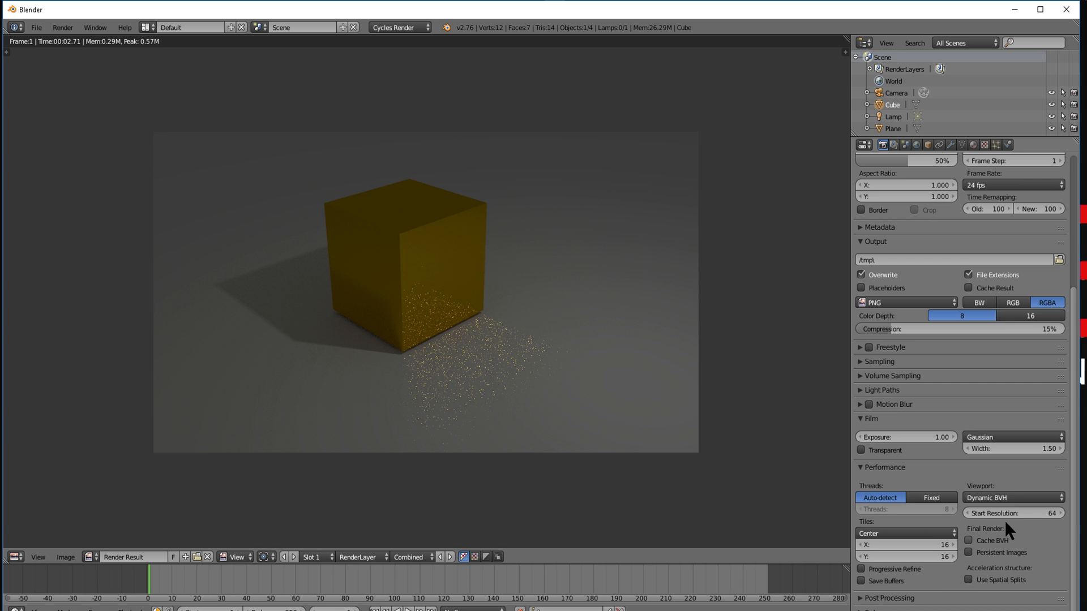
drag(1076, 513, 1081, 351)
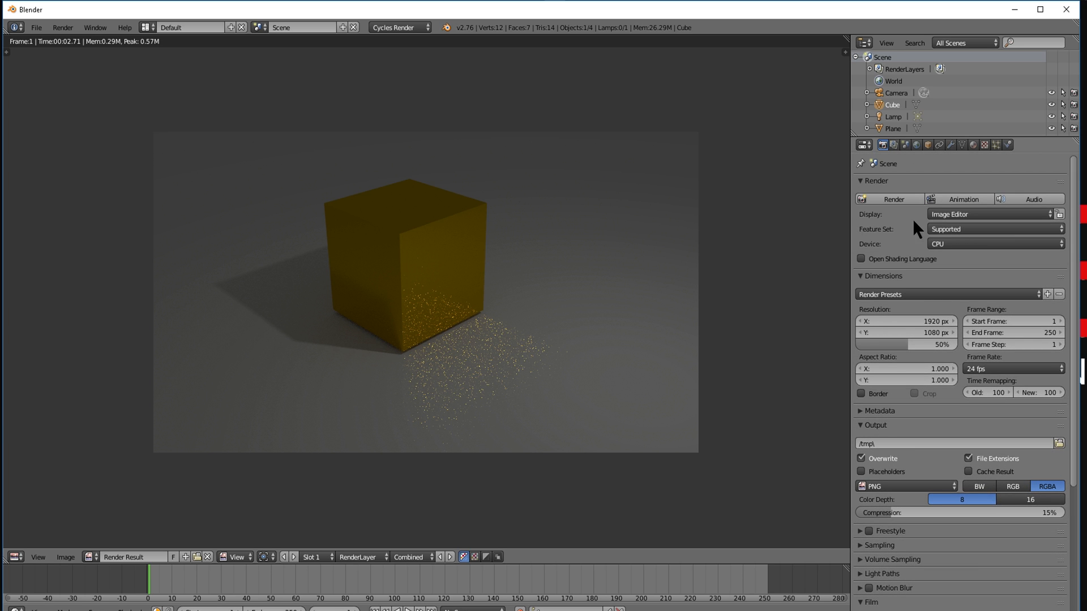
click(897, 197)
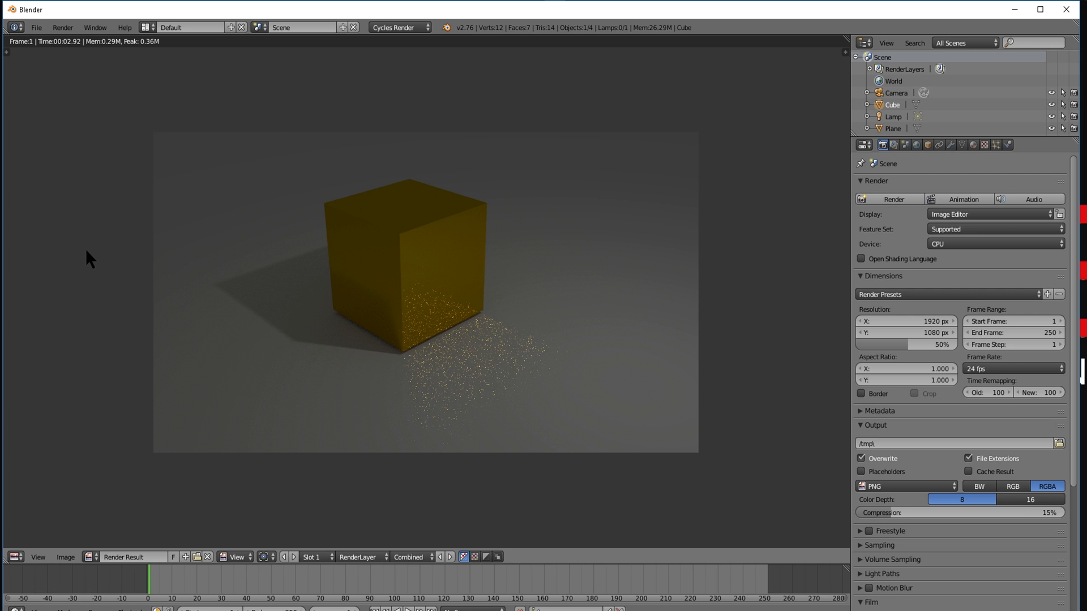
- Set the render tile size to 1920 in X and 540 in Y and render the scene
drag(1073, 283, 1061, 476)
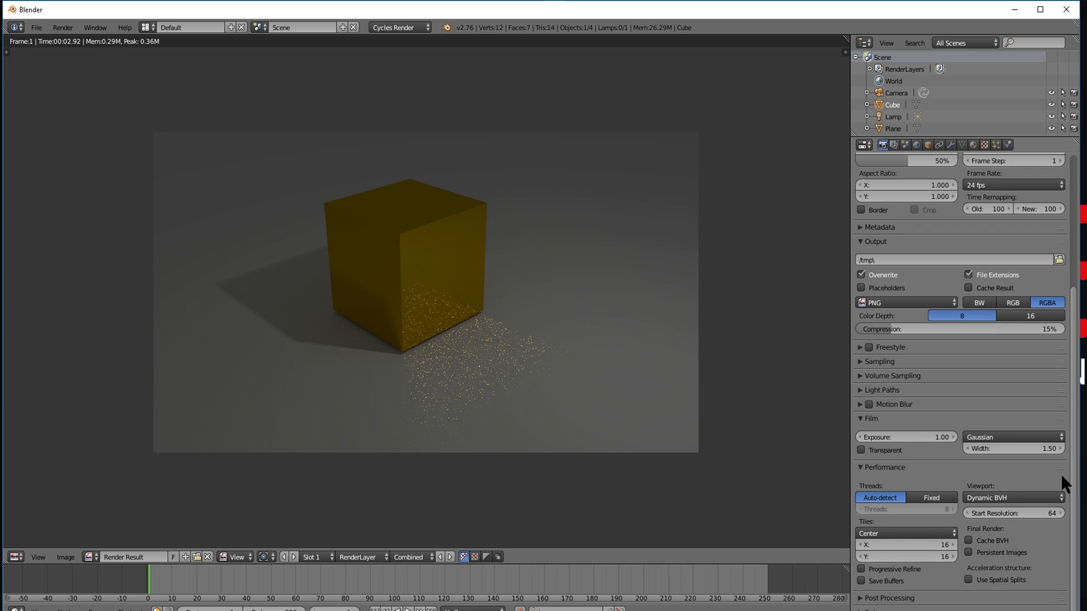
click(920, 545)
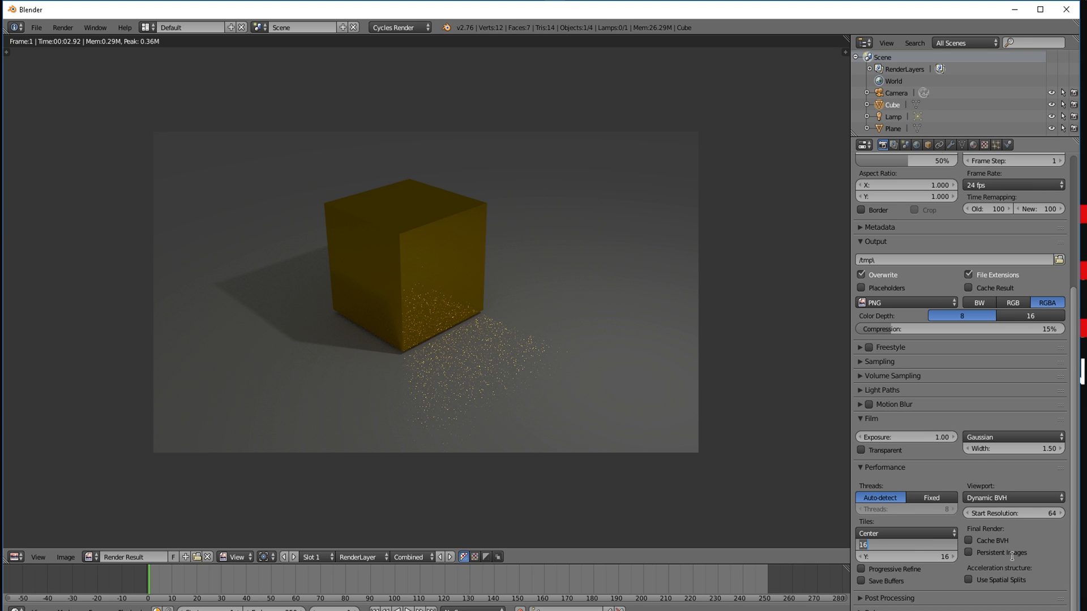
key(BackSpace)
text(1820)
key(Tab)
text(1)
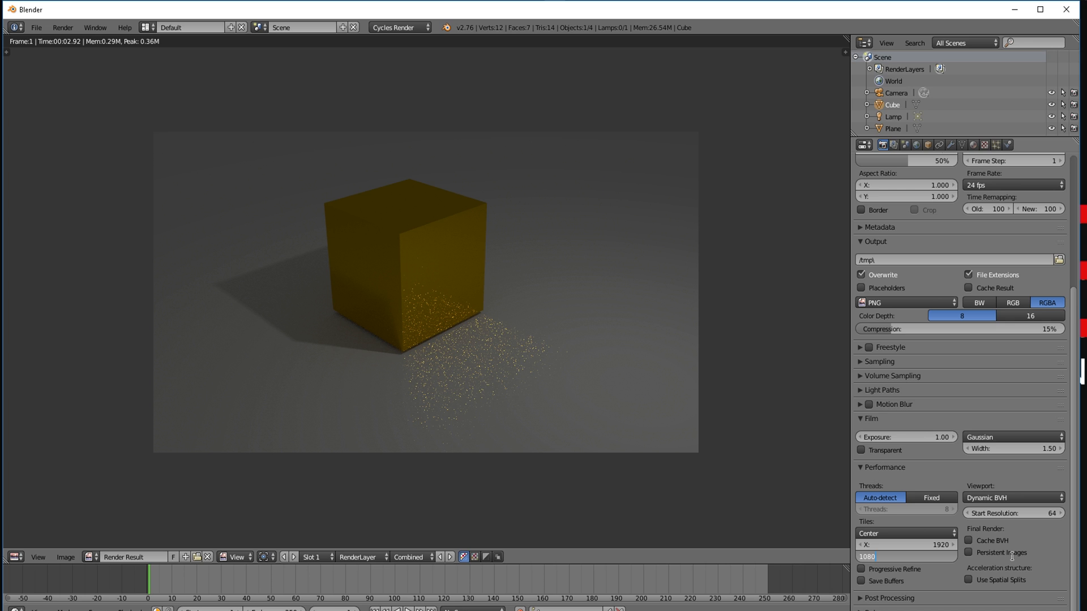
key(BackSpace)
text(540)
key(Return)
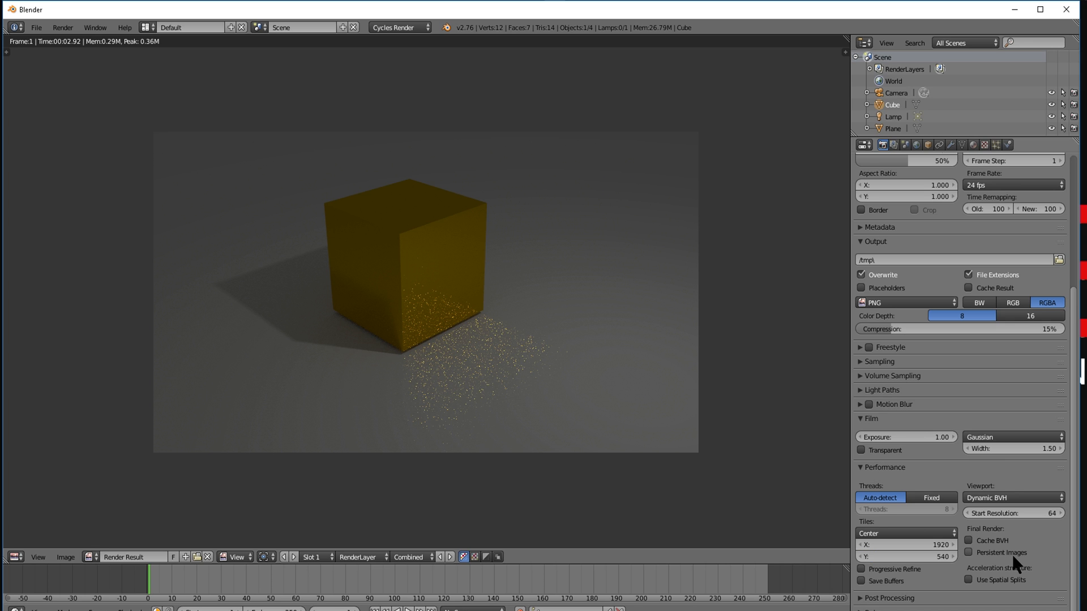
scroll(1064, 481, up, 1)
scroll(1064, 480, up, 6)
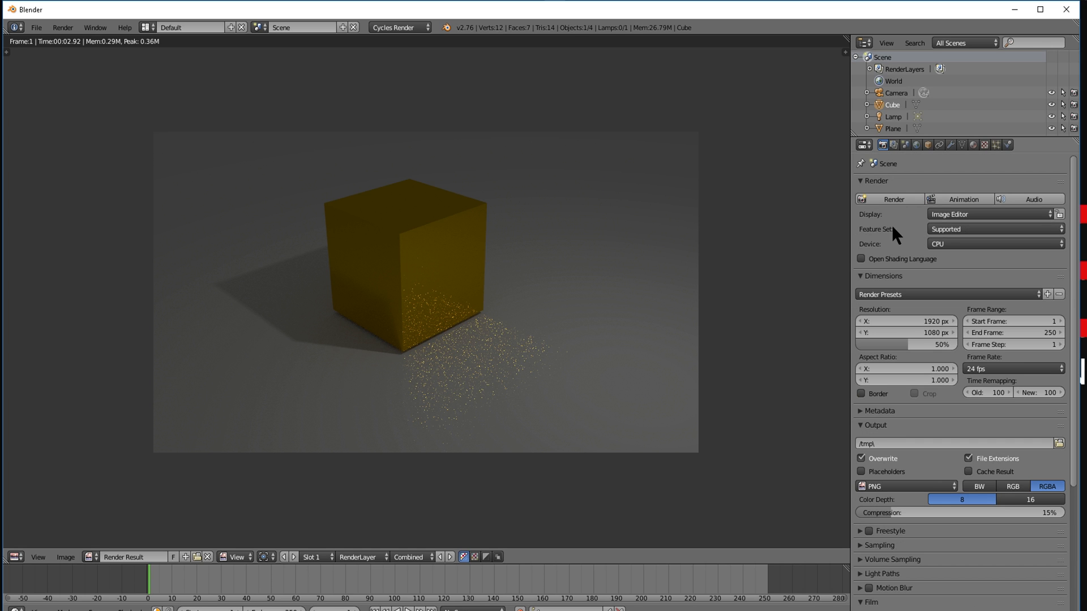
click(888, 200)
scroll(1074, 285, down, 6)
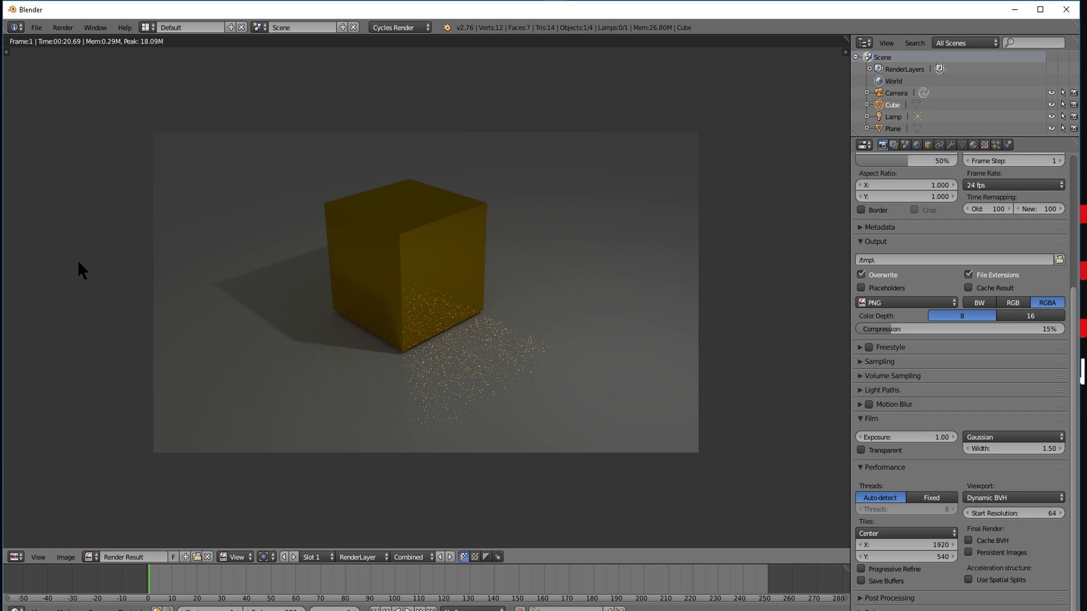
click(943, 543)
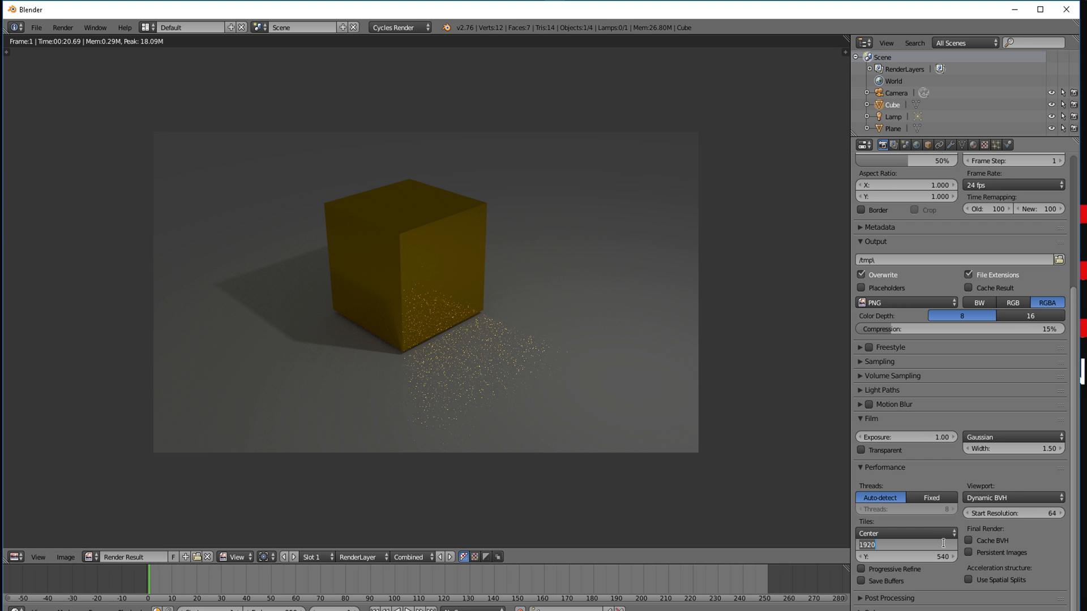
key(BackSpace)
key(Escape)
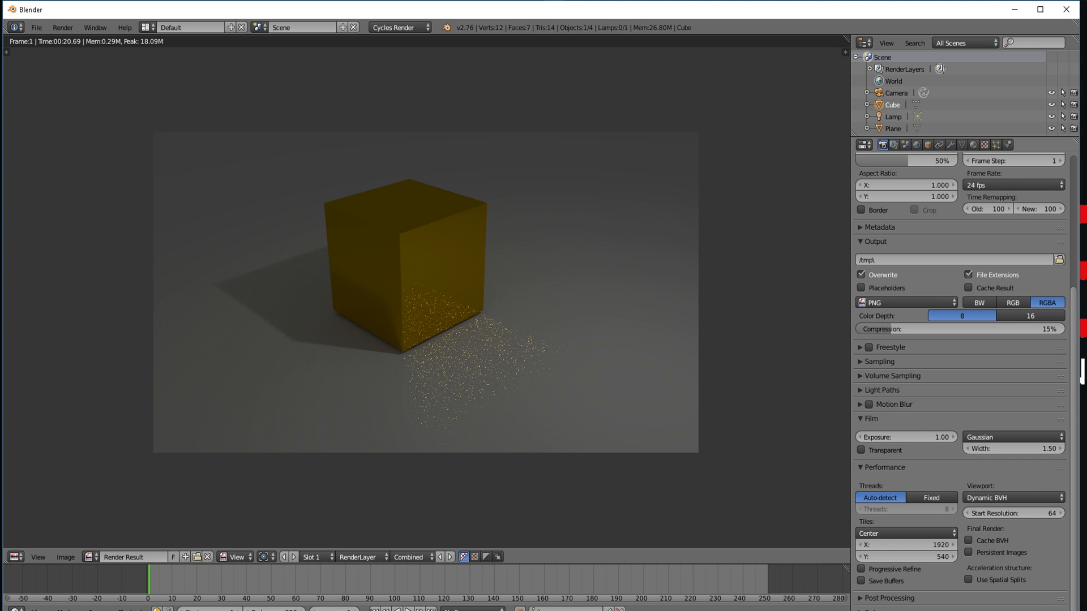
- Set the horizontal render tile size to 960
click(930, 544)
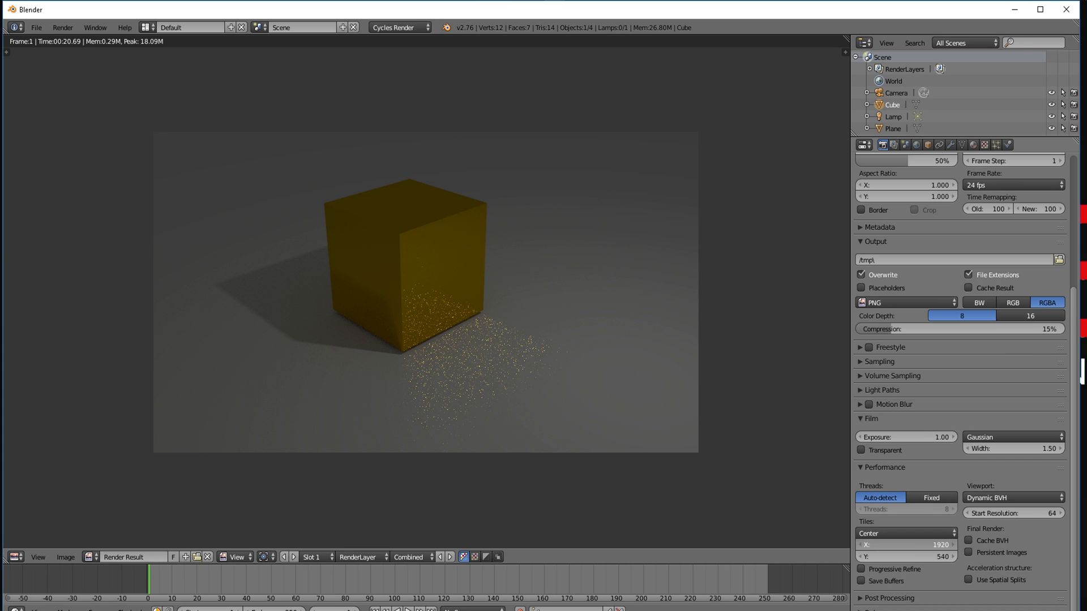
key(BackSpace)
text(960)
key(Return)
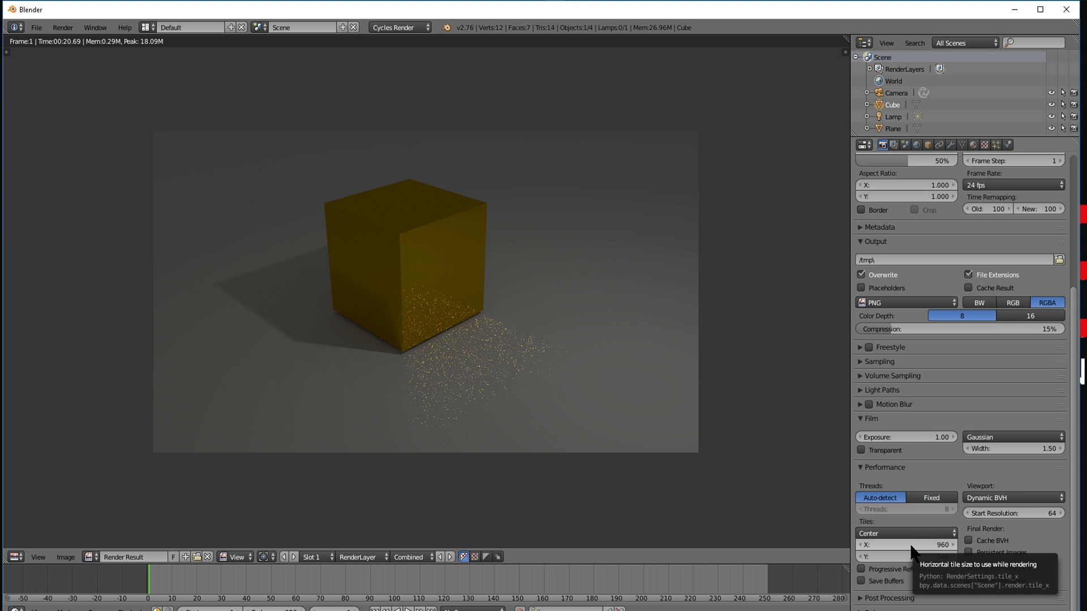
- Set the horizontal render tile size to 480 and render the scene
click(911, 545)
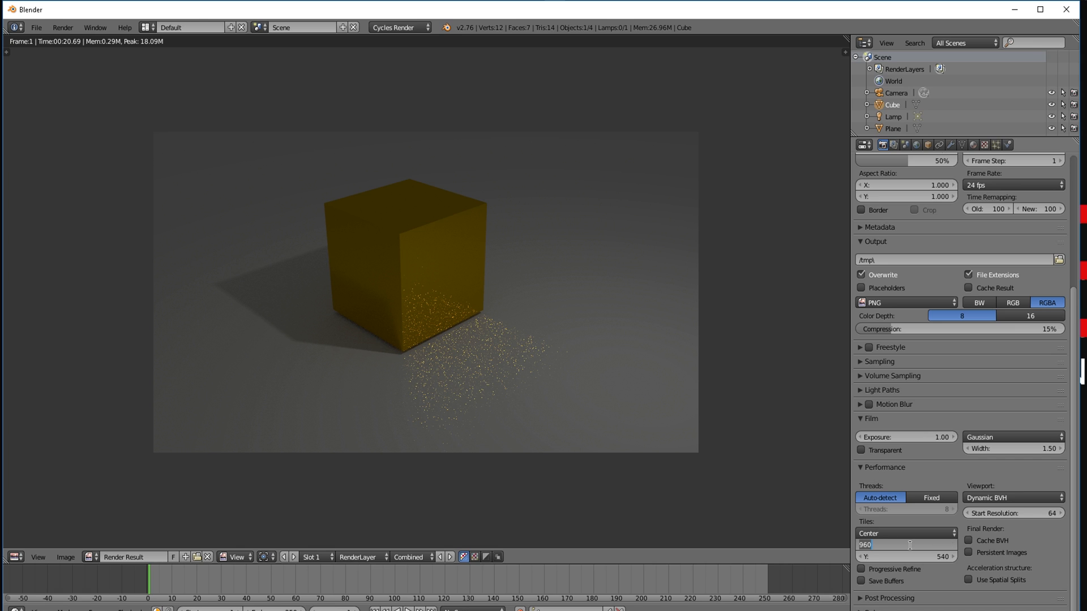
text(480)
key(Return)
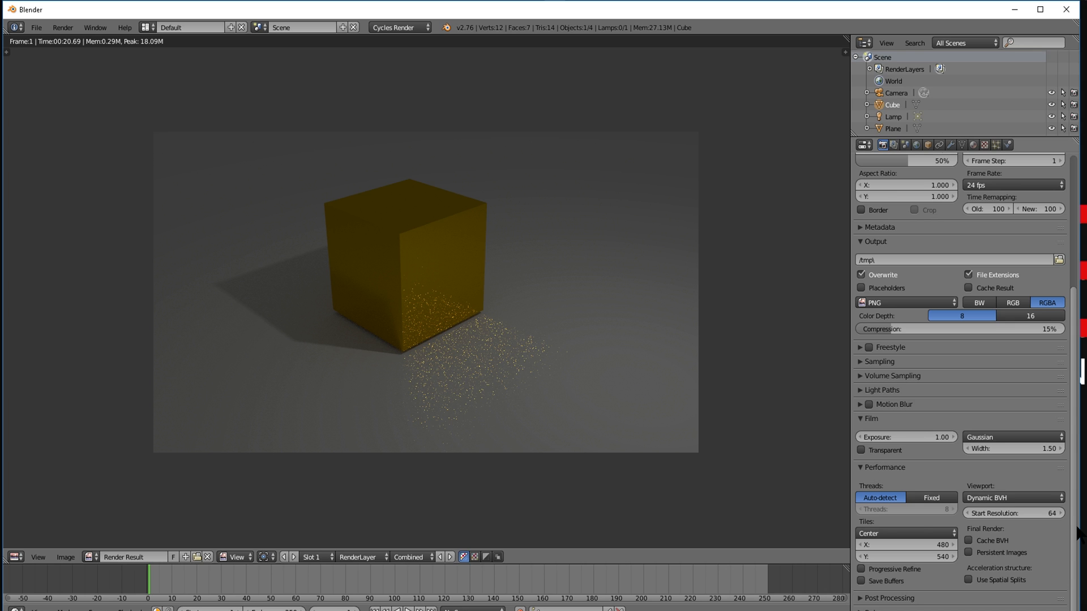
scroll(1077, 534, up, 8)
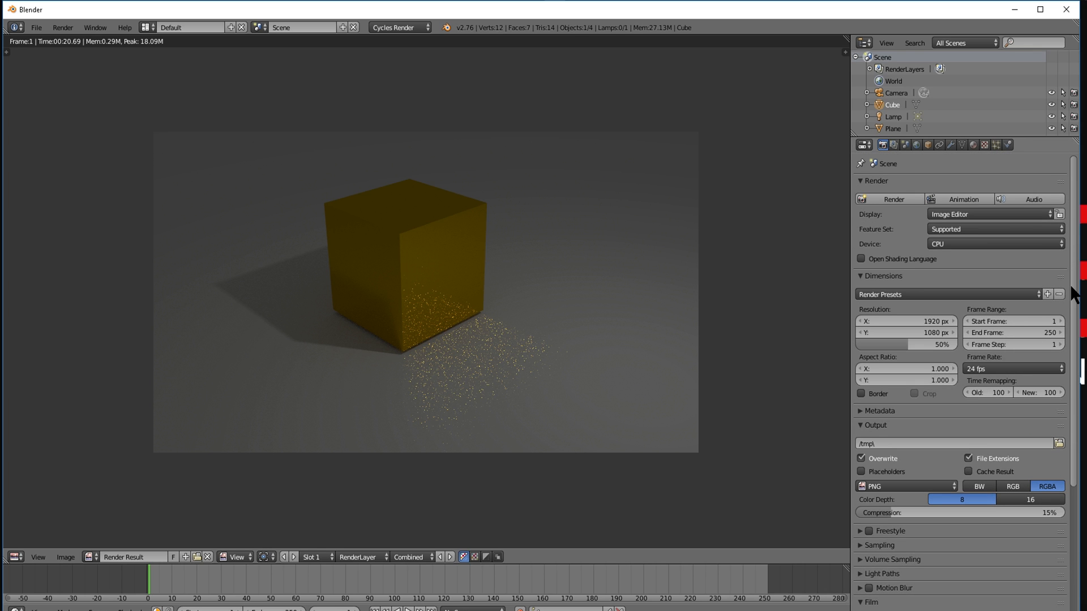
click(898, 200)
scroll(1074, 237, down, 6)
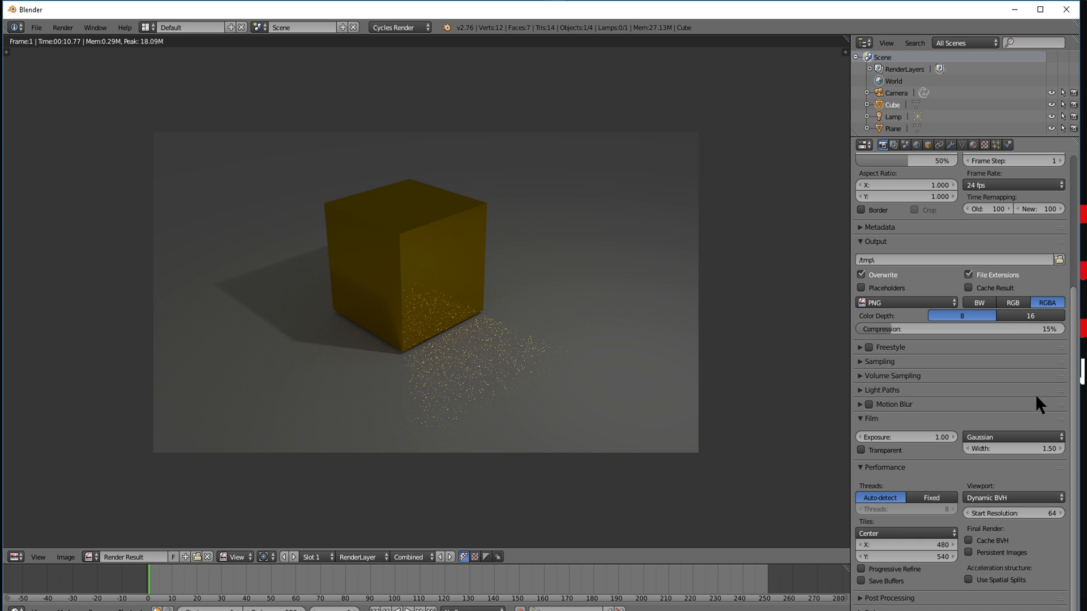
scroll(1074, 453, up, 1)
scroll(1074, 453, up, 6)
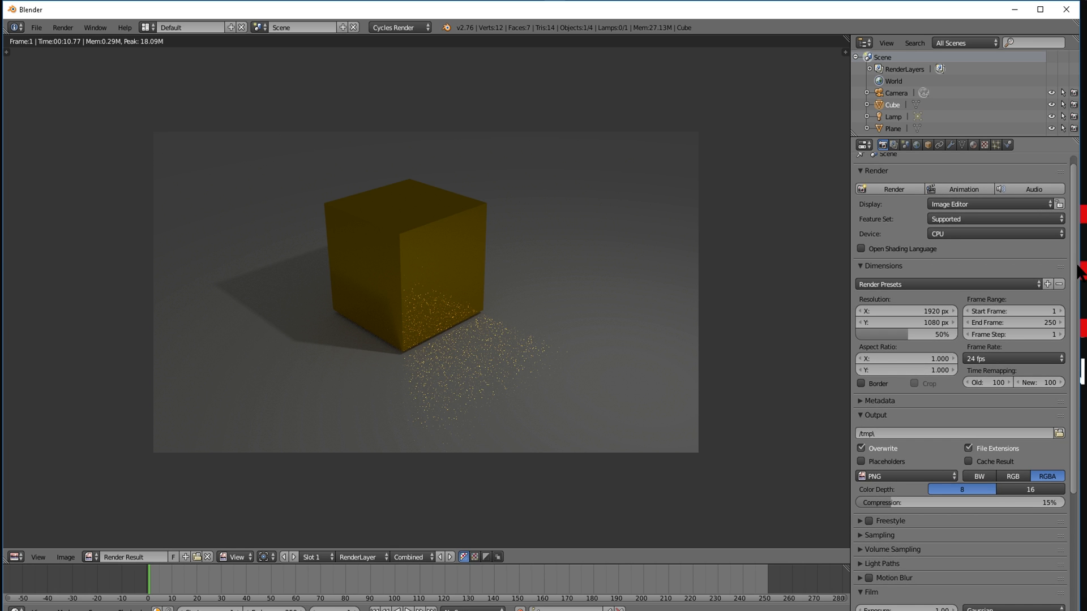
- Set the render tile size to 8 in X and Y and render the scene
scroll(1077, 339, down, 6)
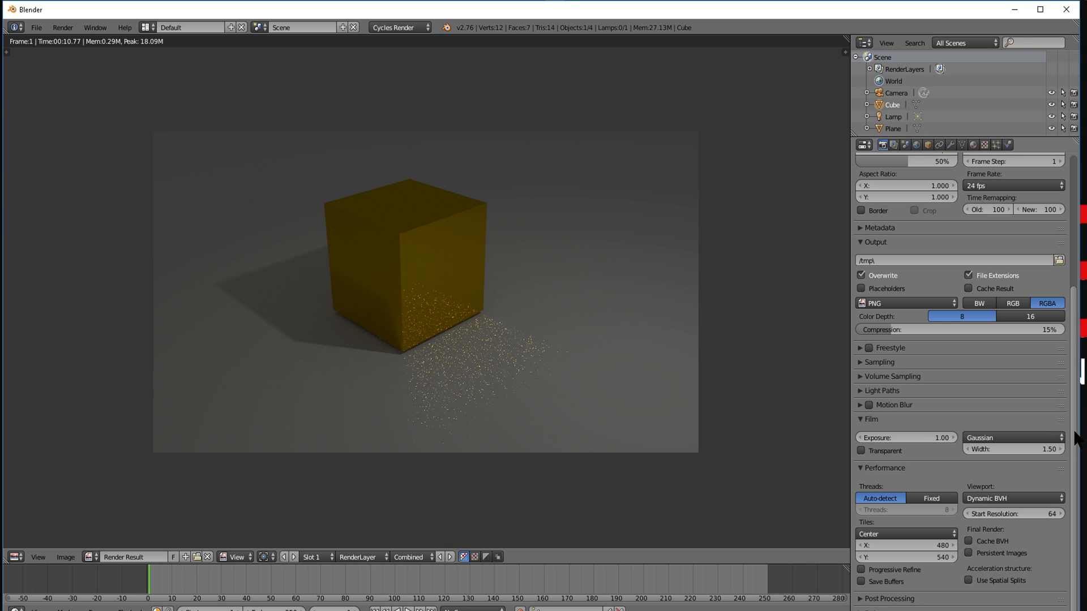
click(905, 547)
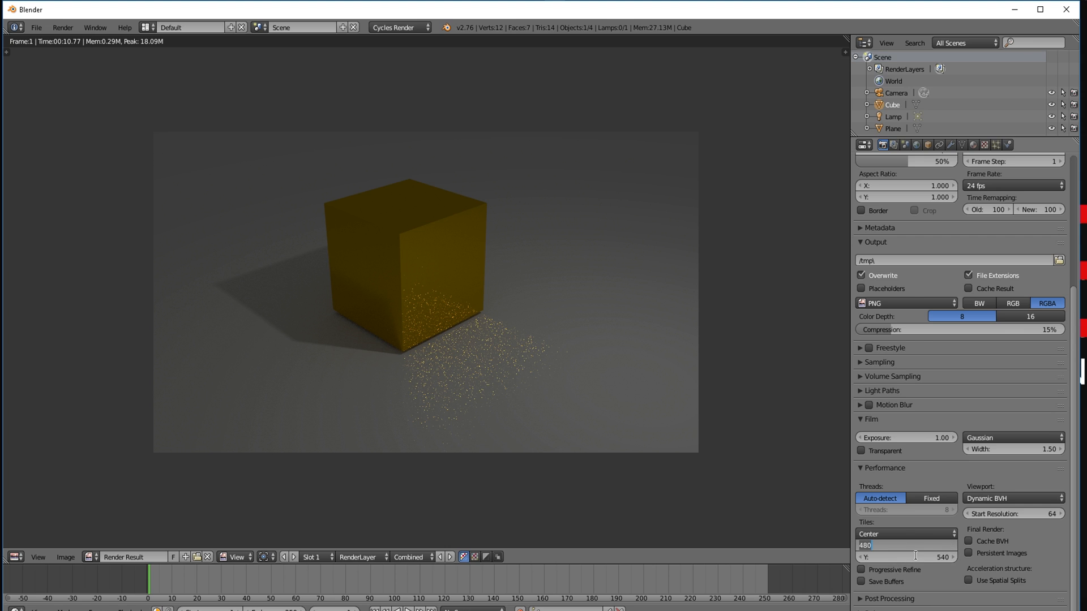
text(8)
key(BackSpace)
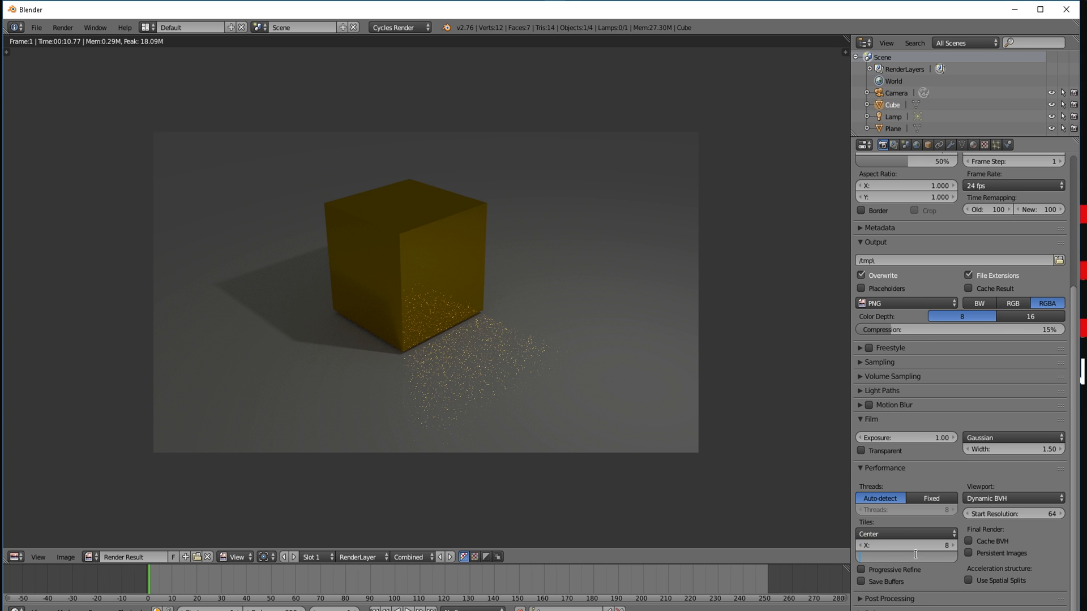
text(8)
key(Return)
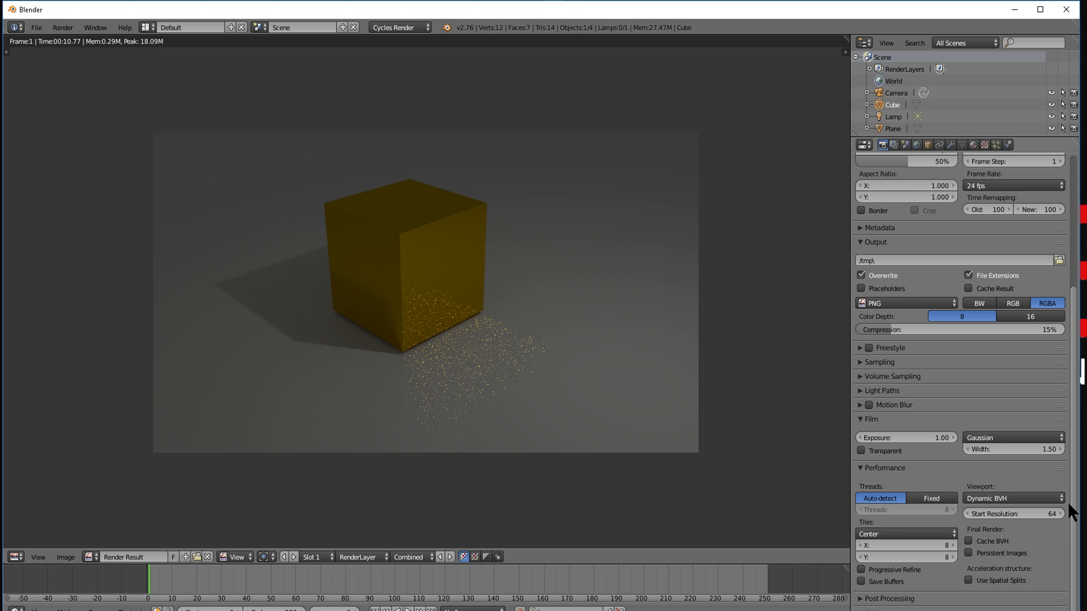
scroll(1075, 501, up, 1)
scroll(1067, 269, up, 7)
click(900, 198)
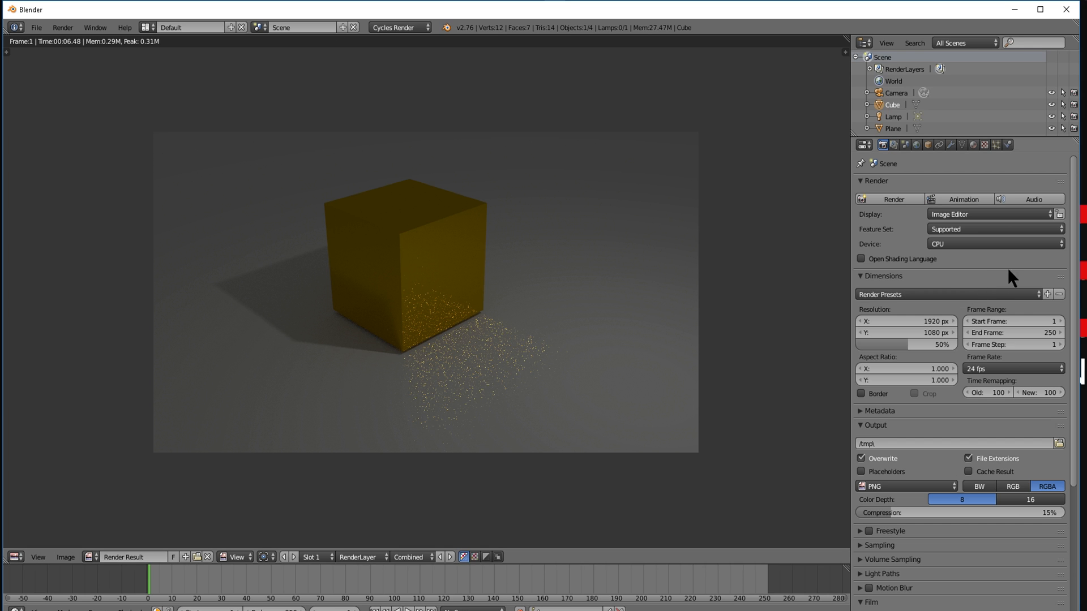
- Set the render tile size to 64 in X and Y and render the scene
scroll(1003, 271, down, 8)
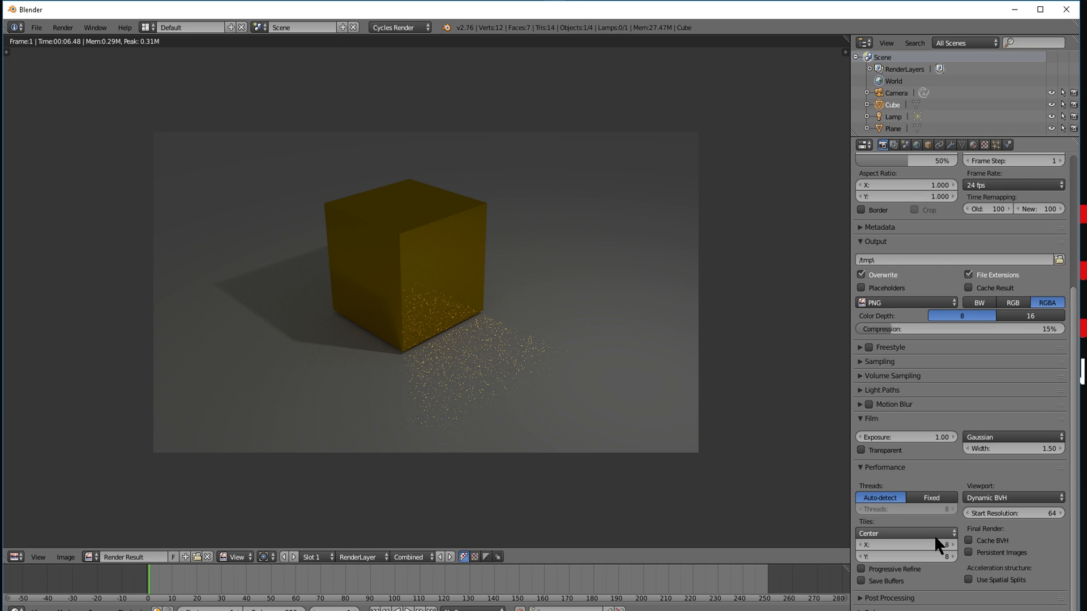
click(917, 545)
text(5)
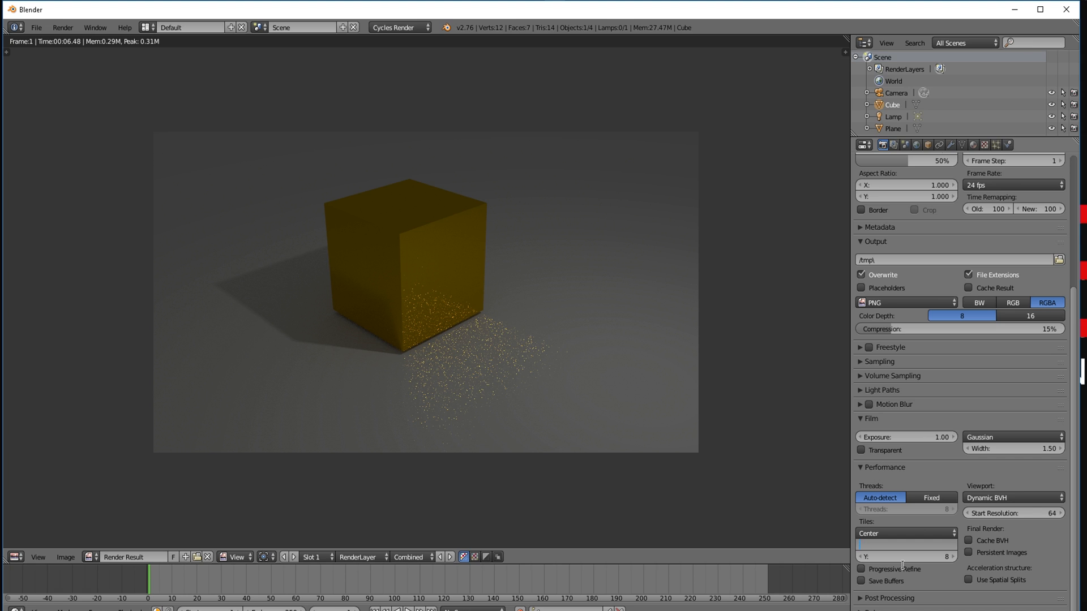
text(4)
key(Tab)
key(BackSpace)
text(64)
key(Return)
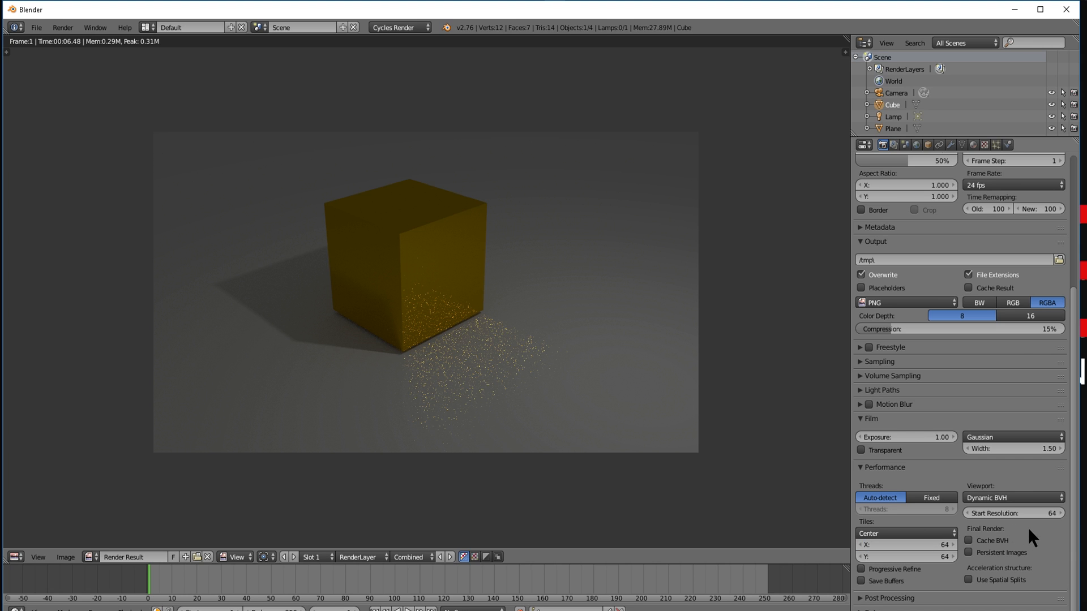
scroll(1076, 543, up, 8)
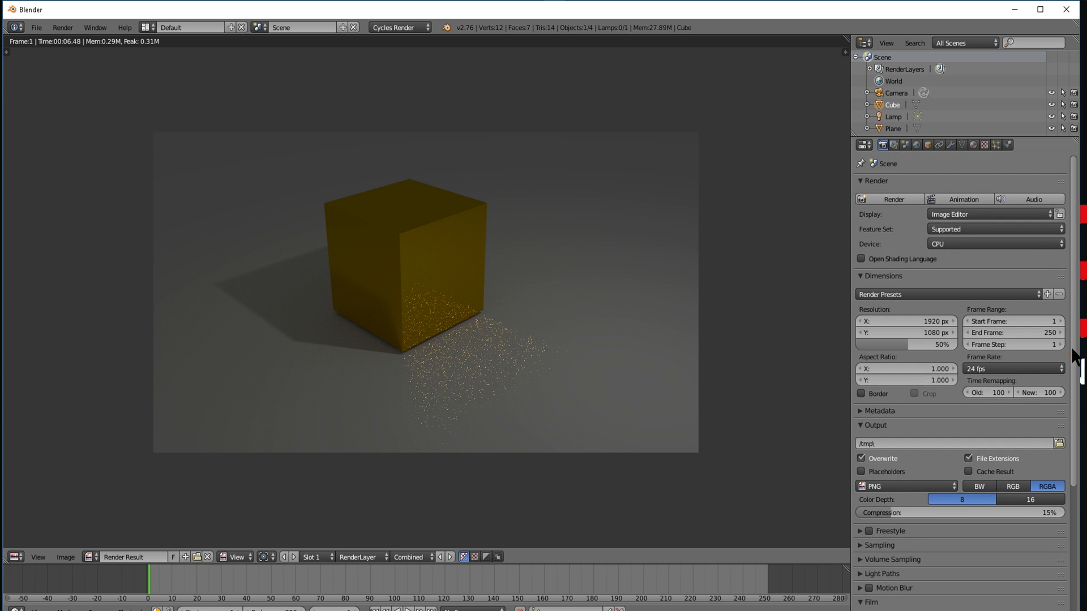
click(894, 199)
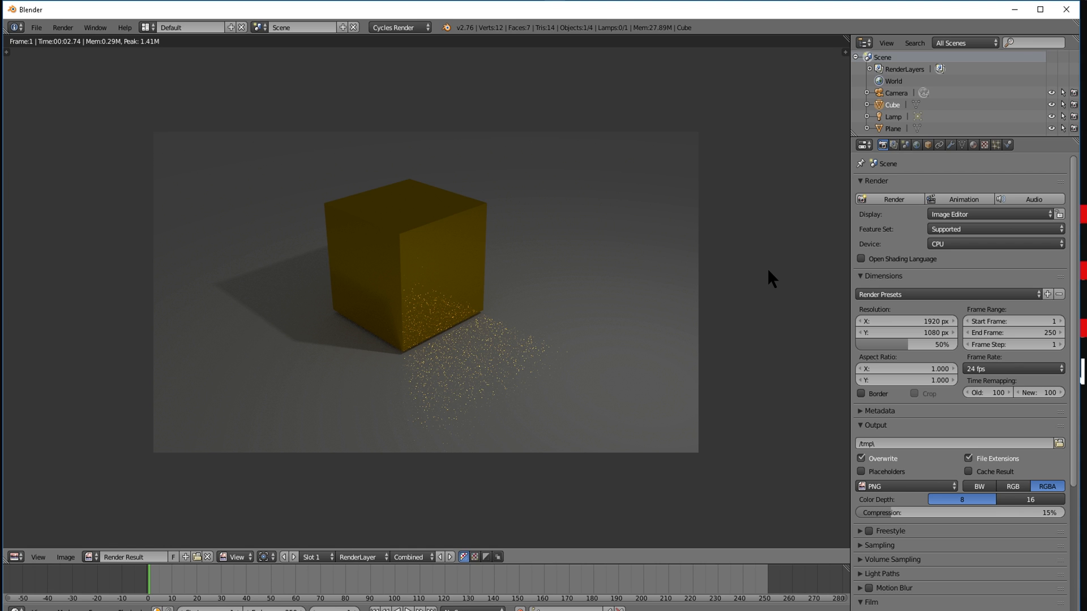
- Set the render tile size to 256 in X and Y and render the scene
scroll(1073, 283, down, 8)
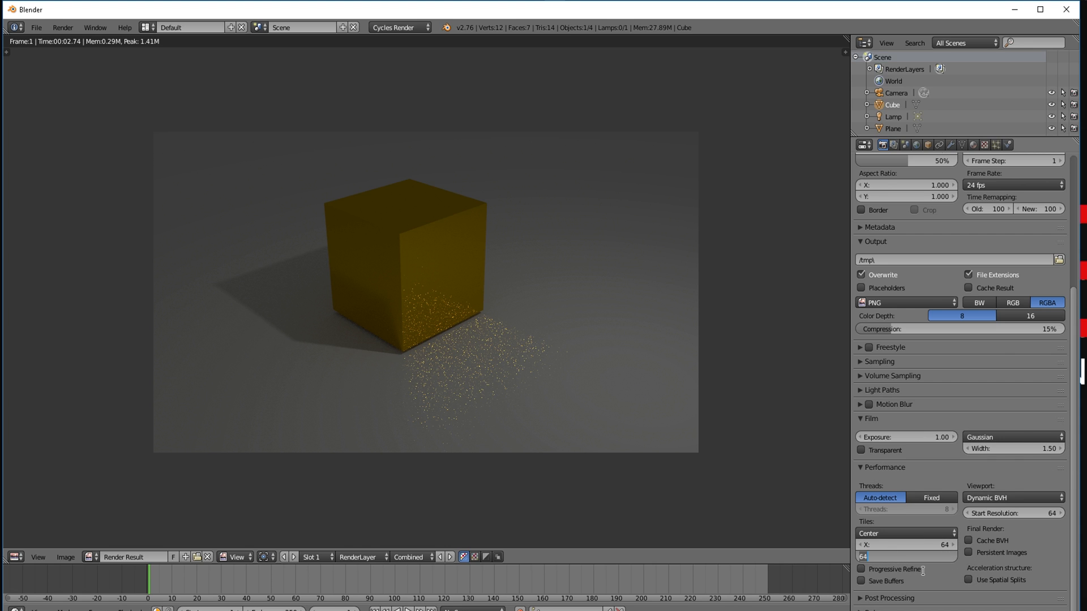
click(907, 544)
text(256)
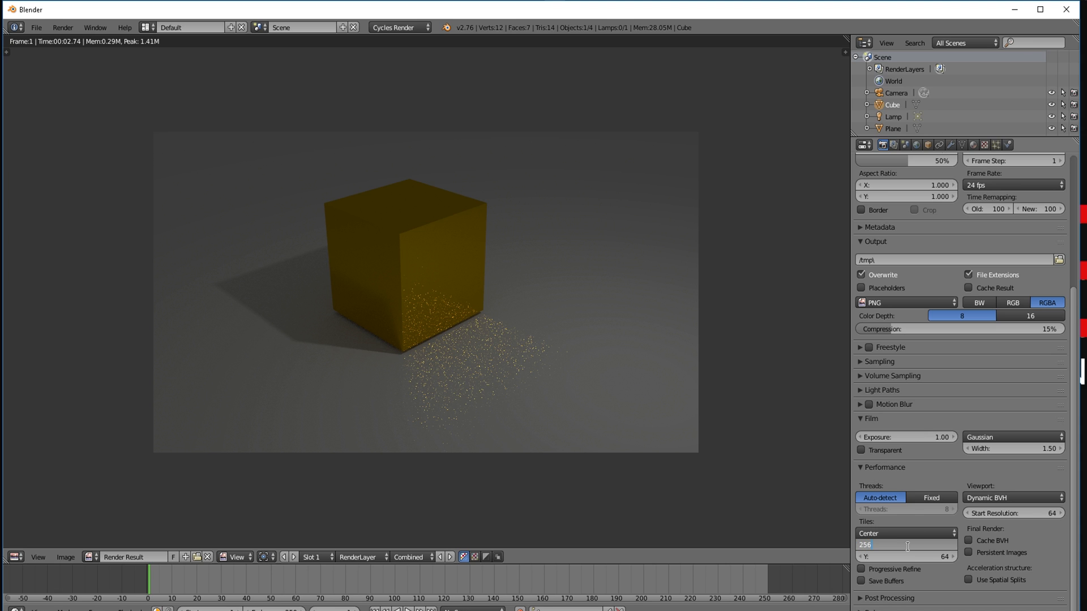
key(Tab)
key(BackSpace)
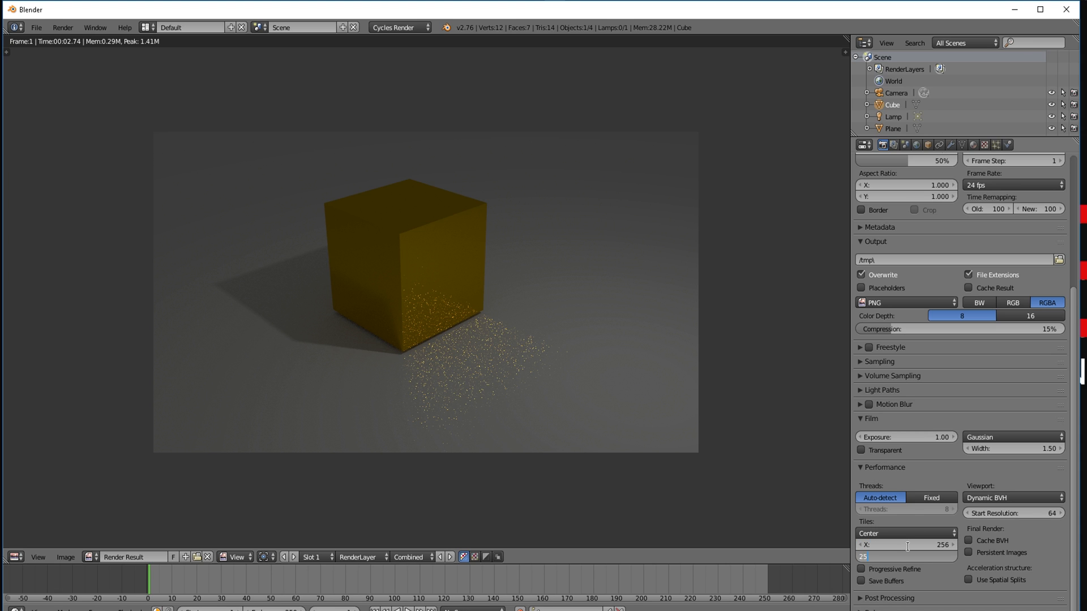
text(256)
key(Return)
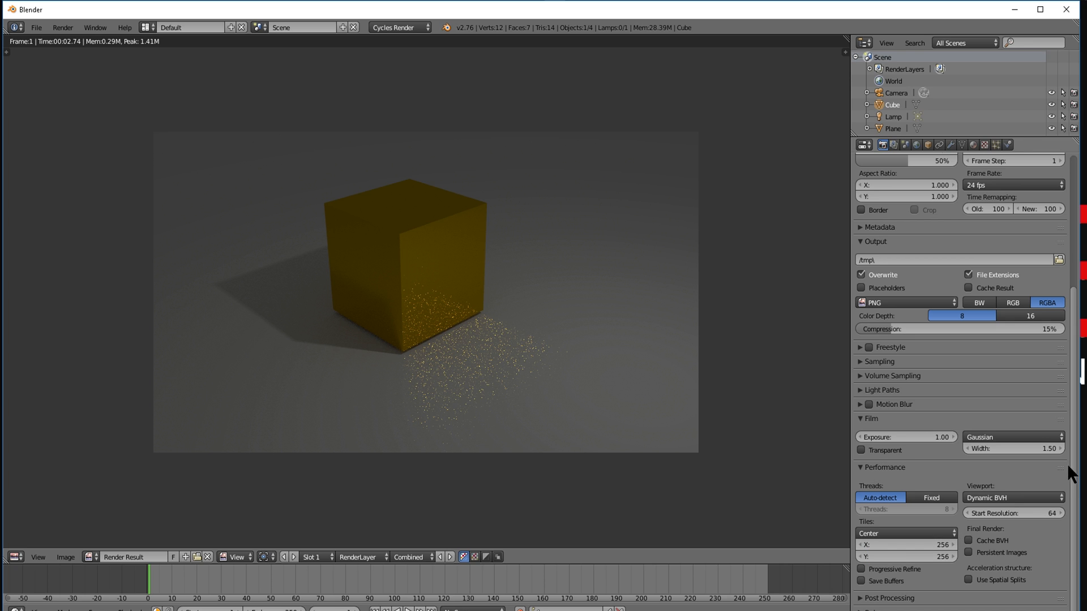
scroll(942, 217, up, 8)
click(905, 201)
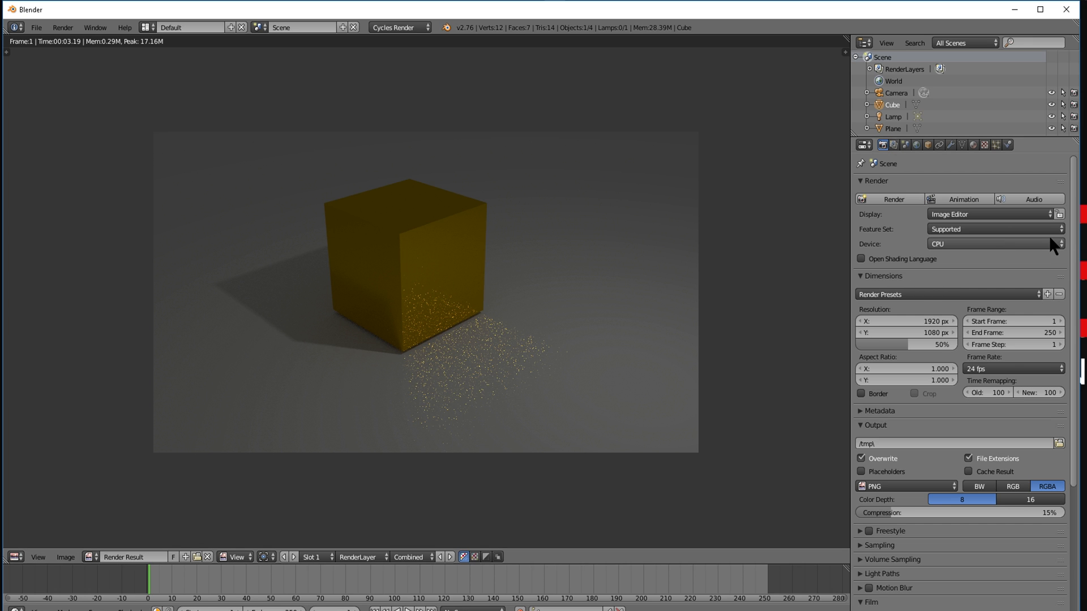
scroll(1077, 261, down, 8)
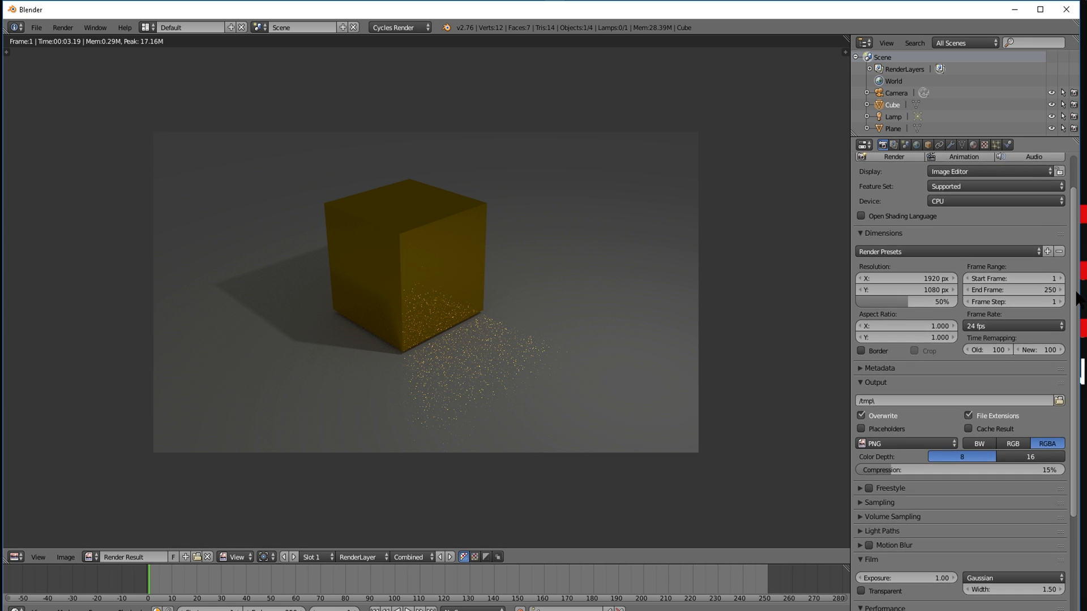
scroll(1077, 439, up, 8)
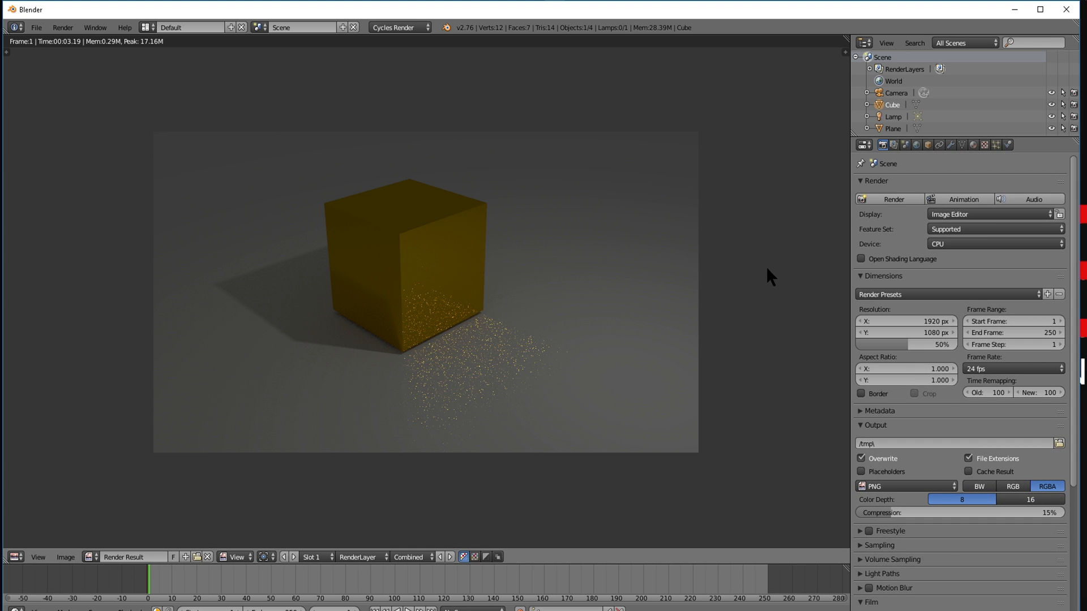
scroll(1077, 277, down, 8)
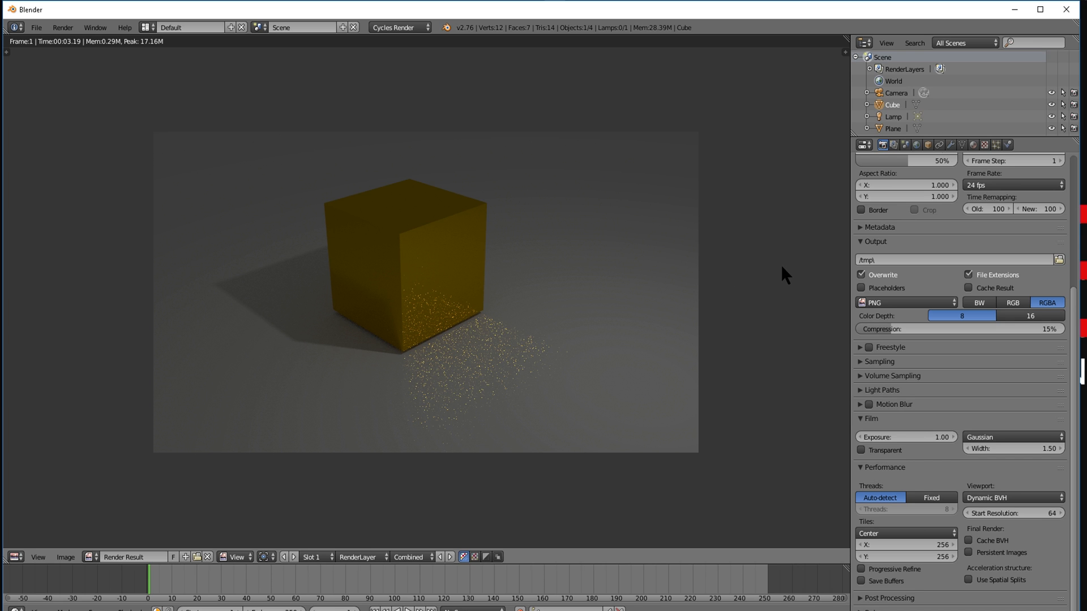
scroll(1065, 332, up, 6)
scroll(1066, 332, up, 2)
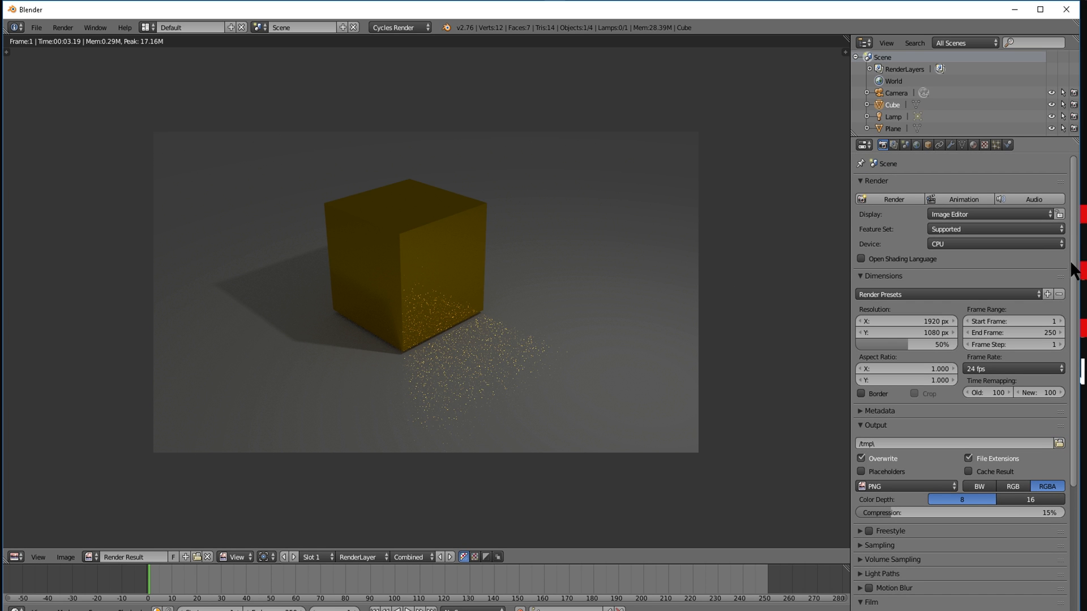